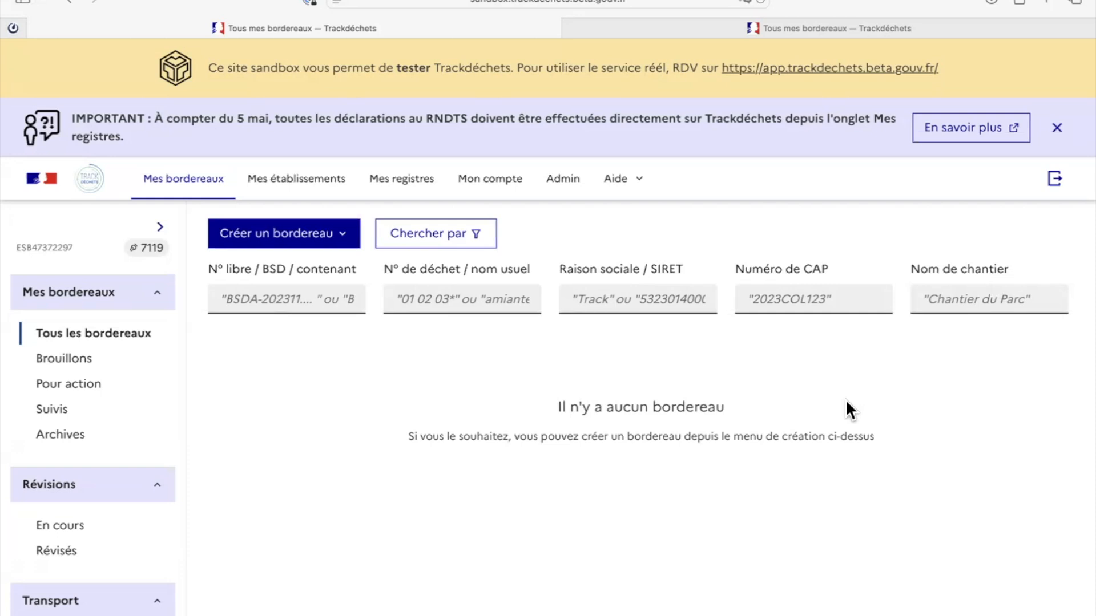
# - Start a new national register declaration for incoming excavated soil and sediment (Terres excavées et sédiments, dangereux et non dangereux entrants)
pyautogui.click(418, 176)
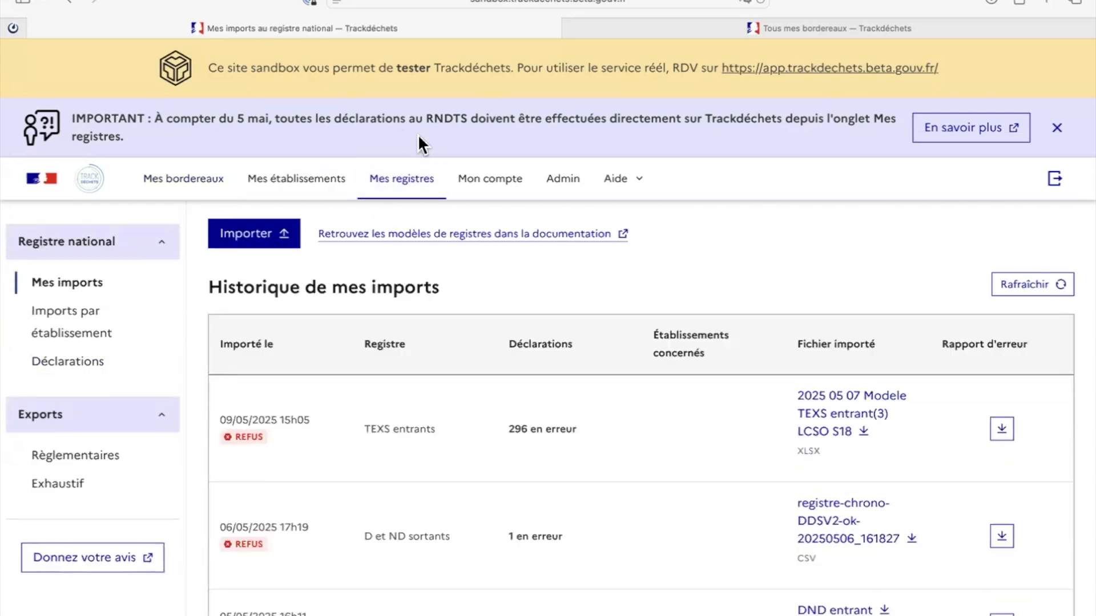
pyautogui.click(71, 368)
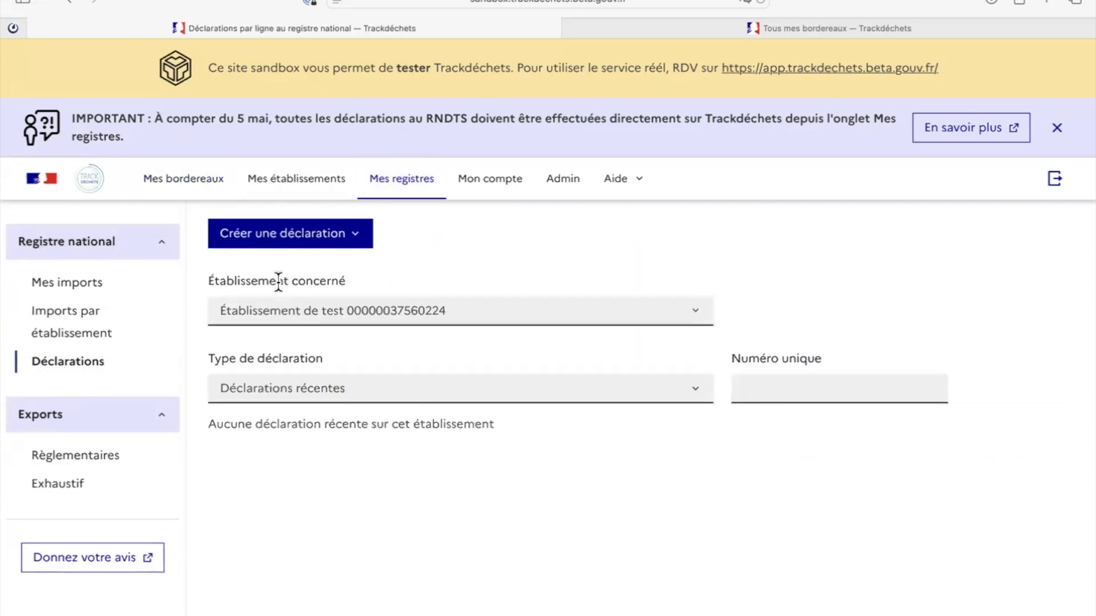
pyautogui.click(312, 244)
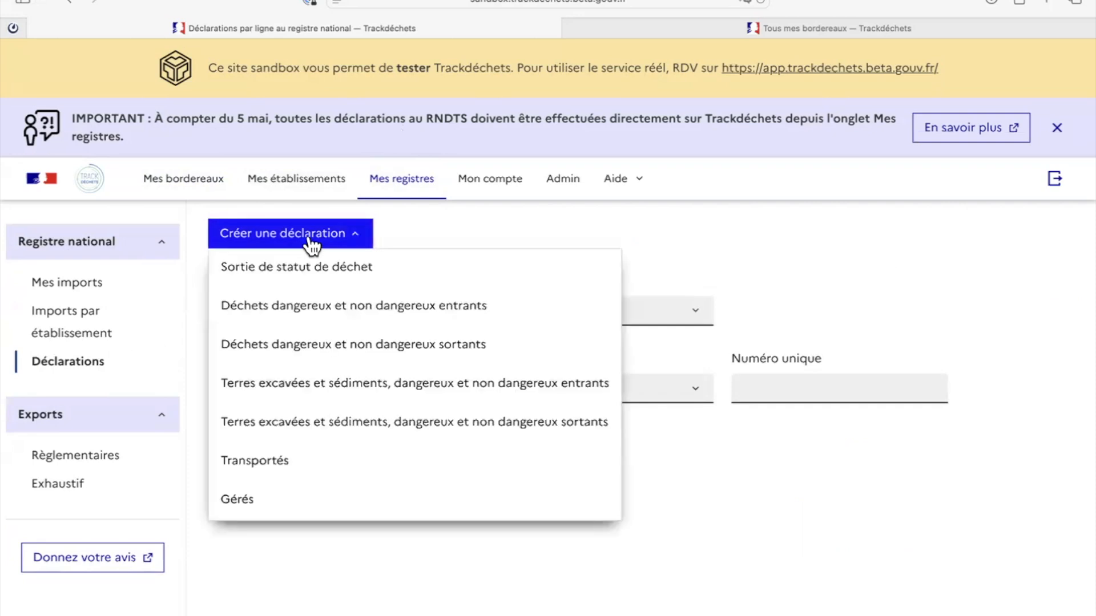
pyautogui.click(370, 400)
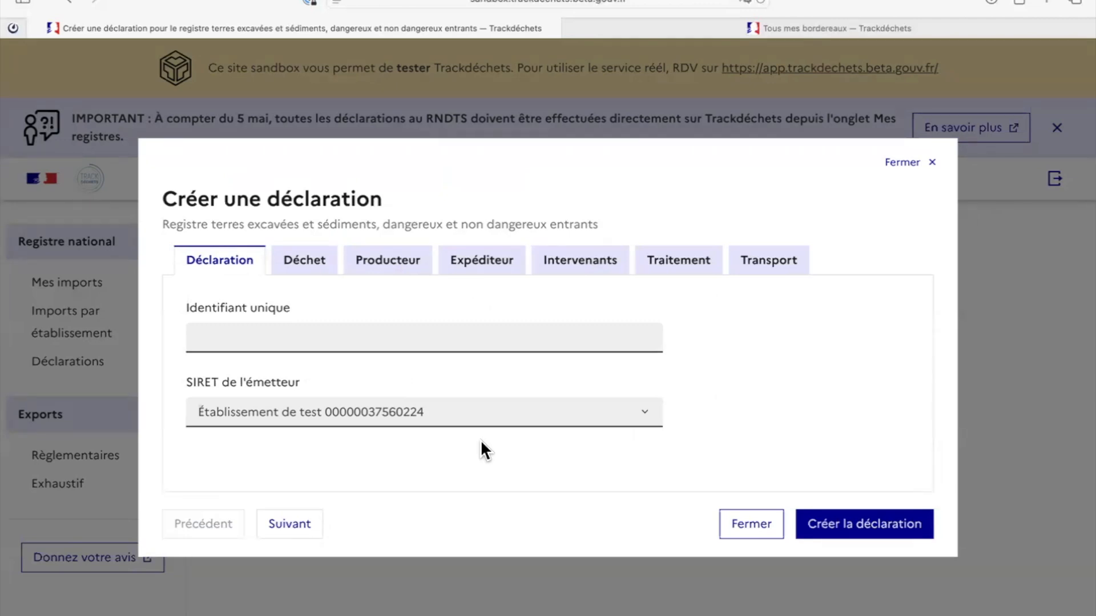
# - Enter the unique identifier testdeclarationindividuelle, choose EXUTOIRE N°1 as the issuing establishment, and continue to the waste section
pyautogui.click(393, 342)
pyautogui.write('testdeclarationindividuelle')
pyautogui.click(326, 425)
pyautogui.write('exuto')
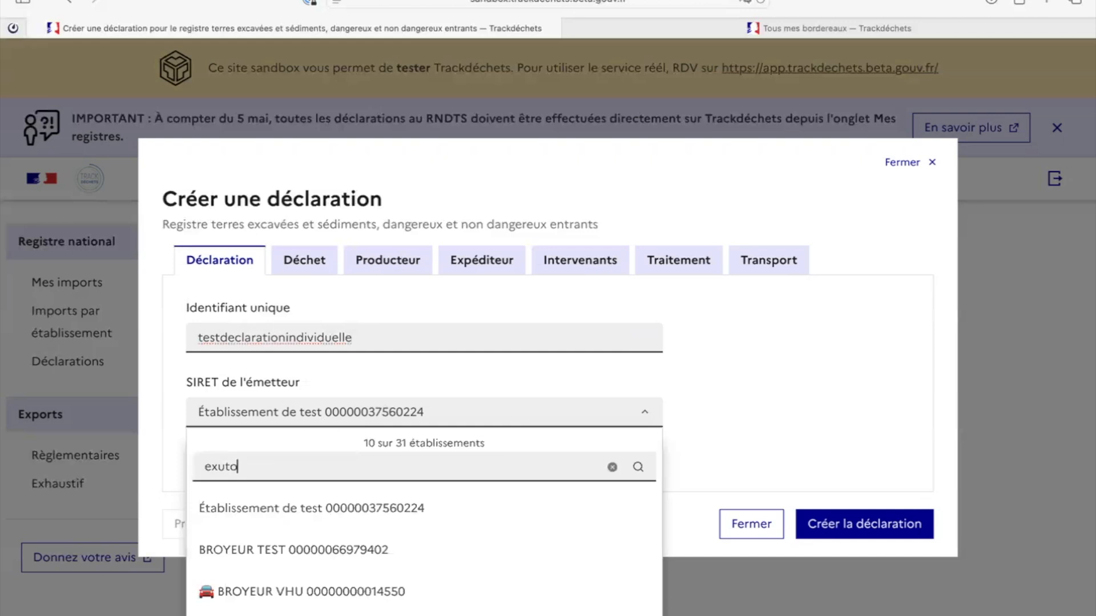
pyautogui.click(288, 507)
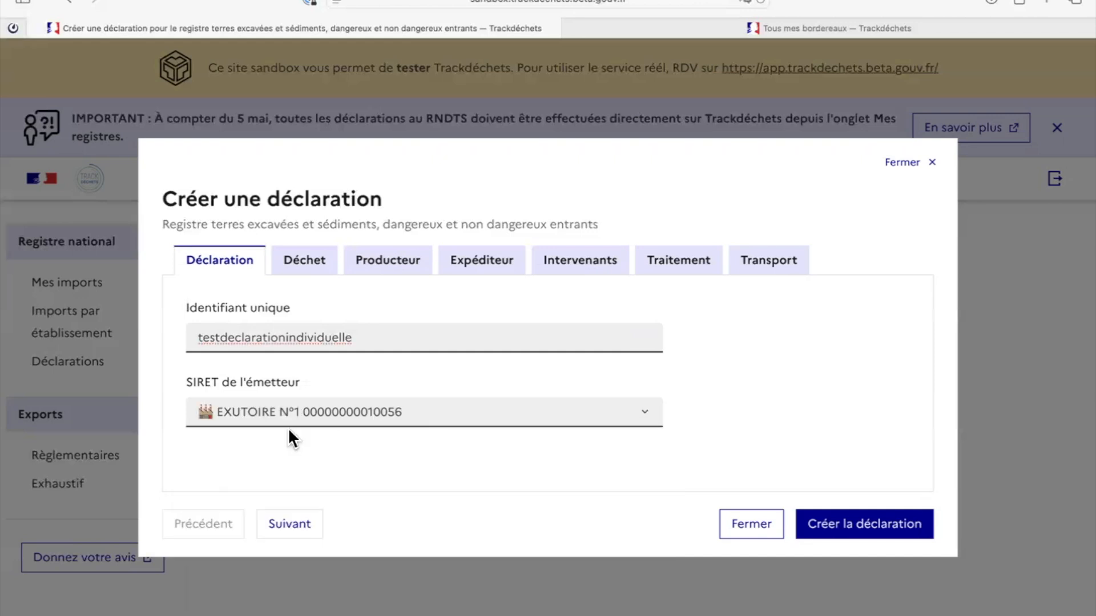
pyautogui.click(289, 525)
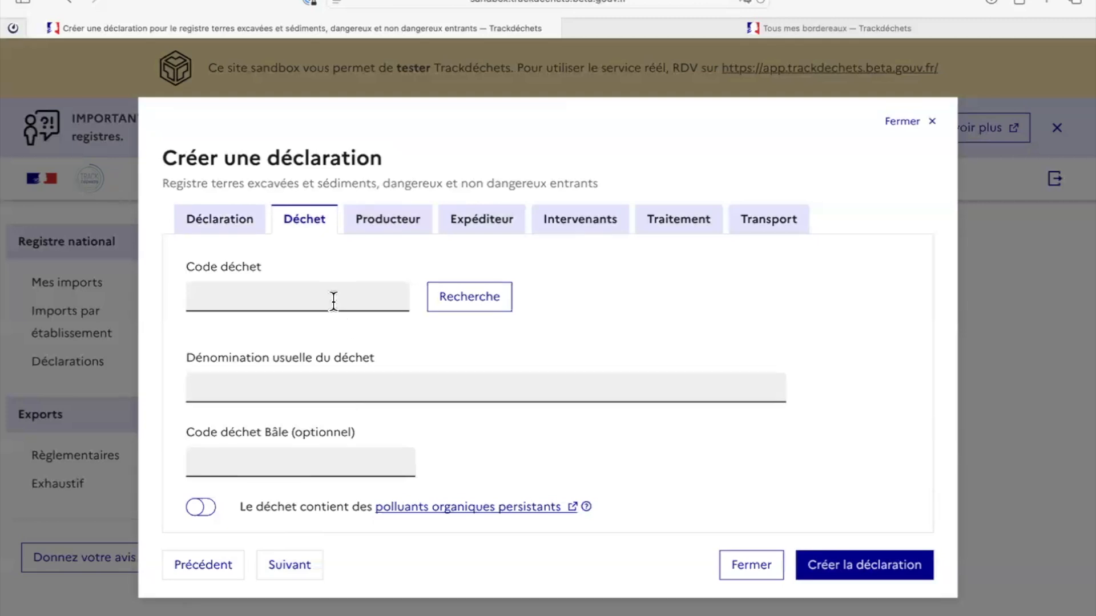
# - Pick waste code 17 05 03* from the 17 05 soil category and enter "Terre et cailloux" as the waste's usual name
pyautogui.click(472, 303)
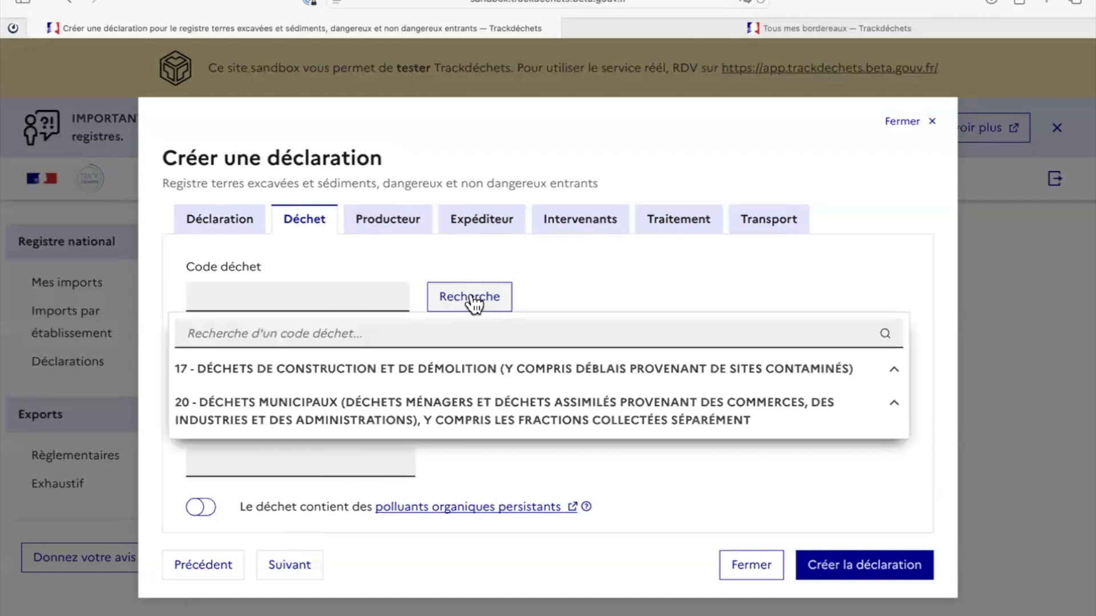
pyautogui.click(335, 370)
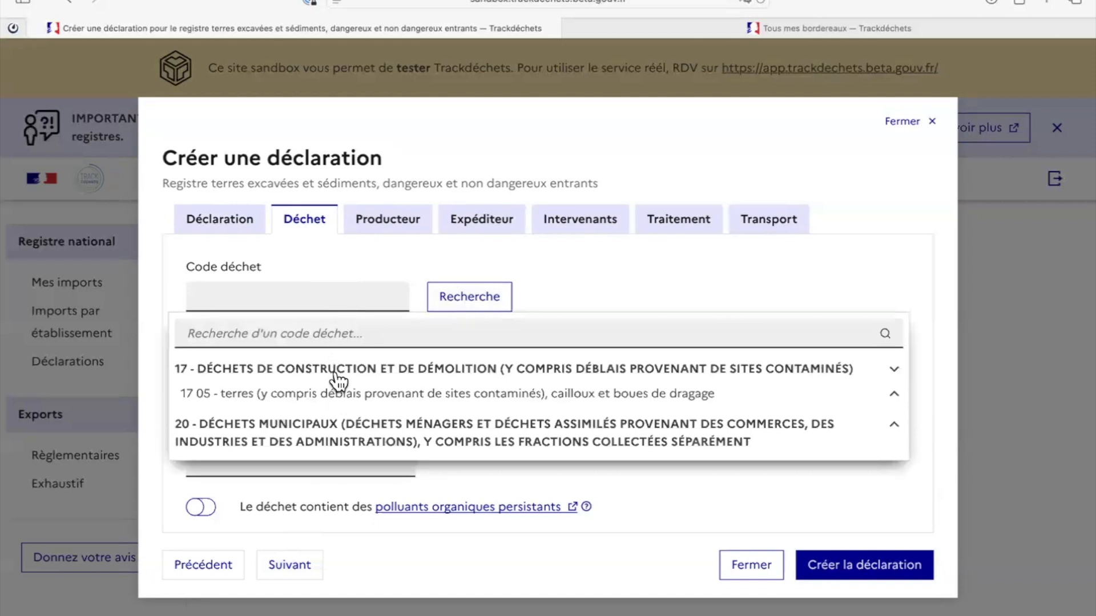
pyautogui.click(310, 395)
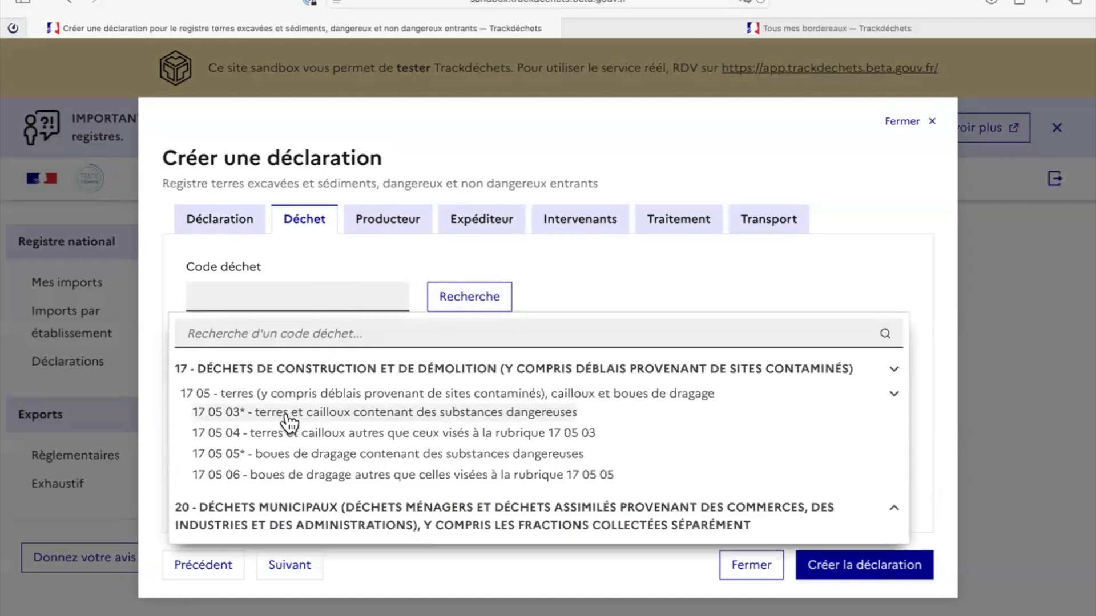
pyautogui.click(287, 413)
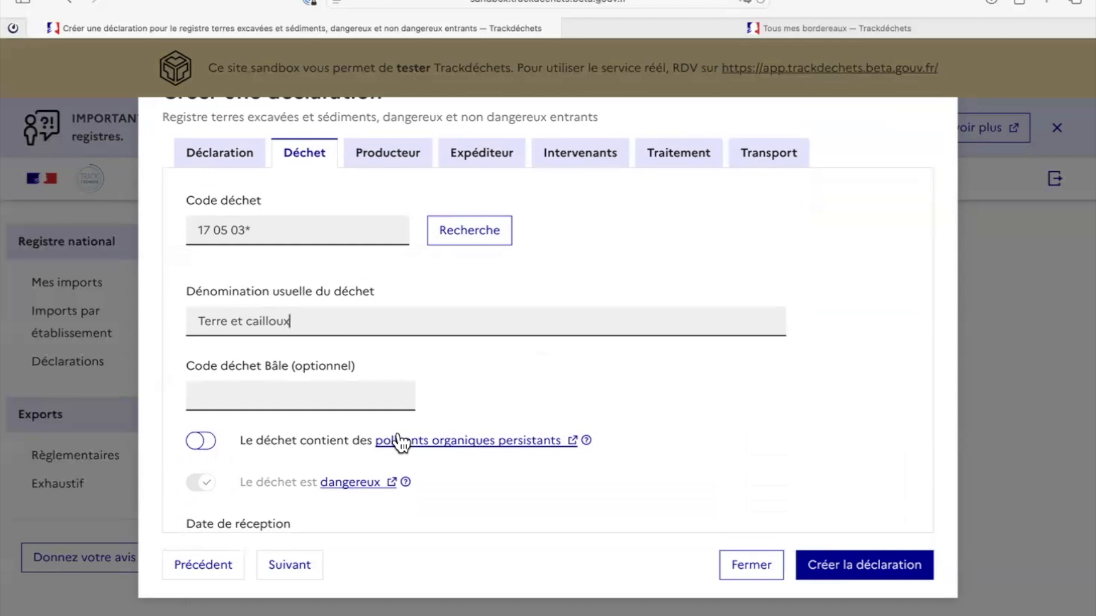
# - Set the reception date to 13/05/2025 and the weight to 3 tonnes, and continue to the producer section
pyautogui.scroll(-3, 365, 405)
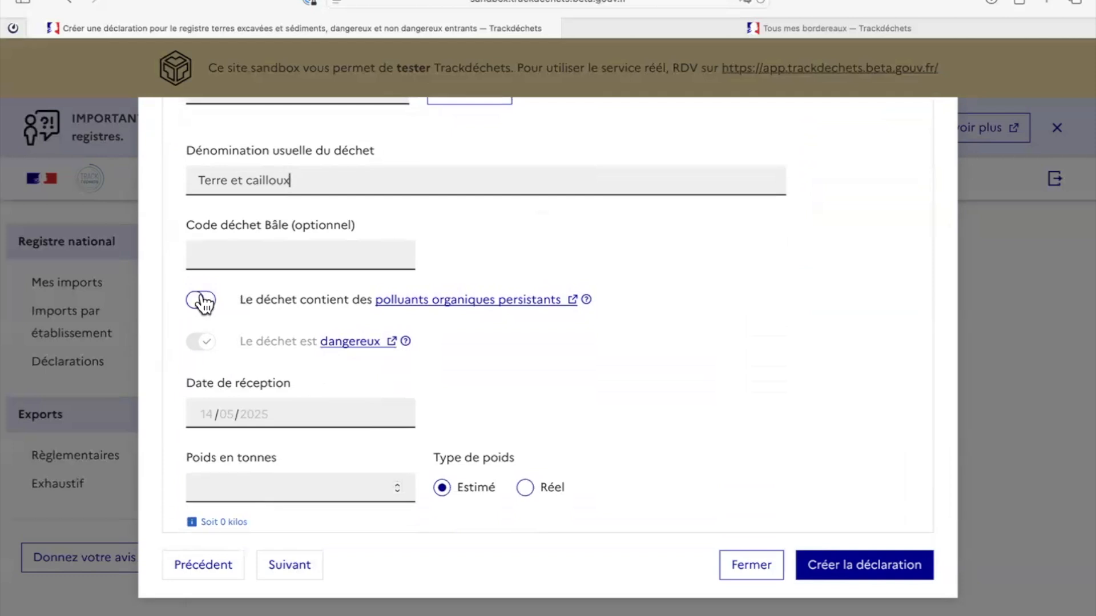
pyautogui.scroll(-3, 201, 302)
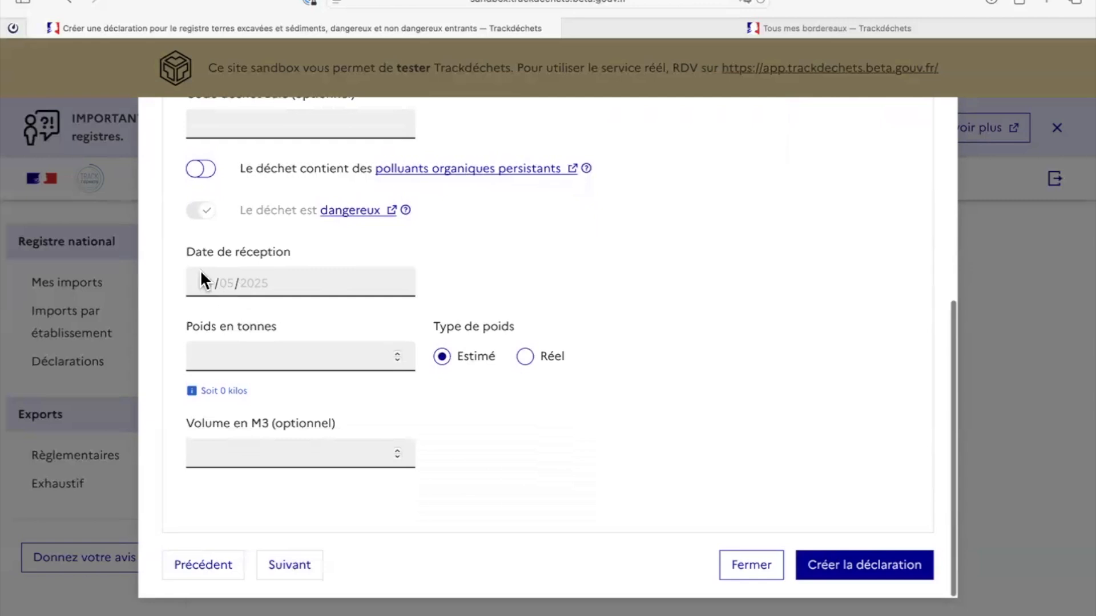
pyautogui.click(210, 283)
pyautogui.click(208, 358)
pyautogui.click(321, 350)
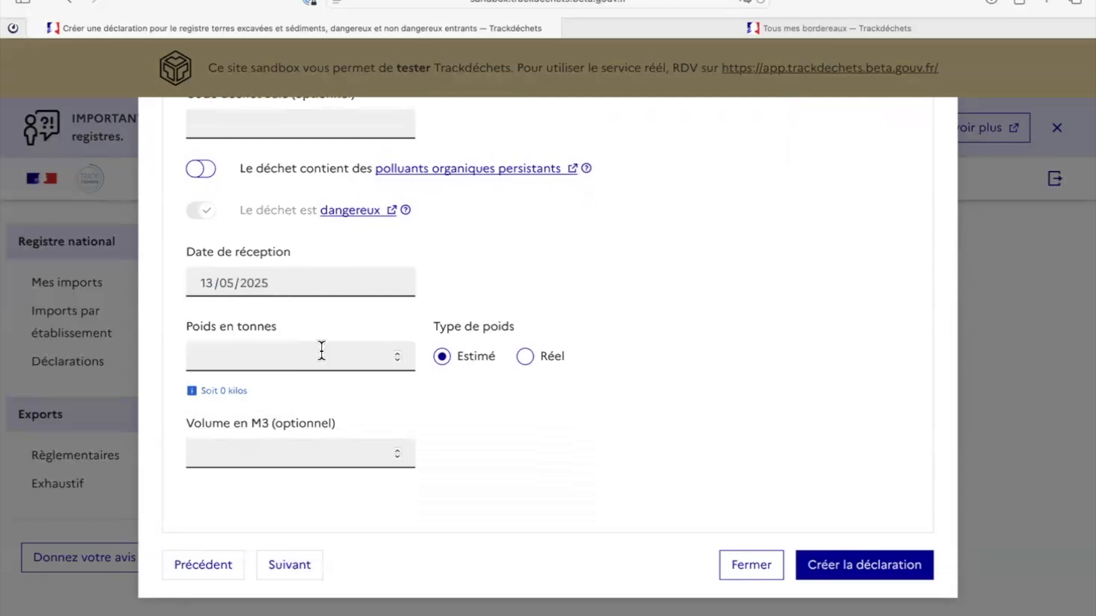
pyautogui.write('3')
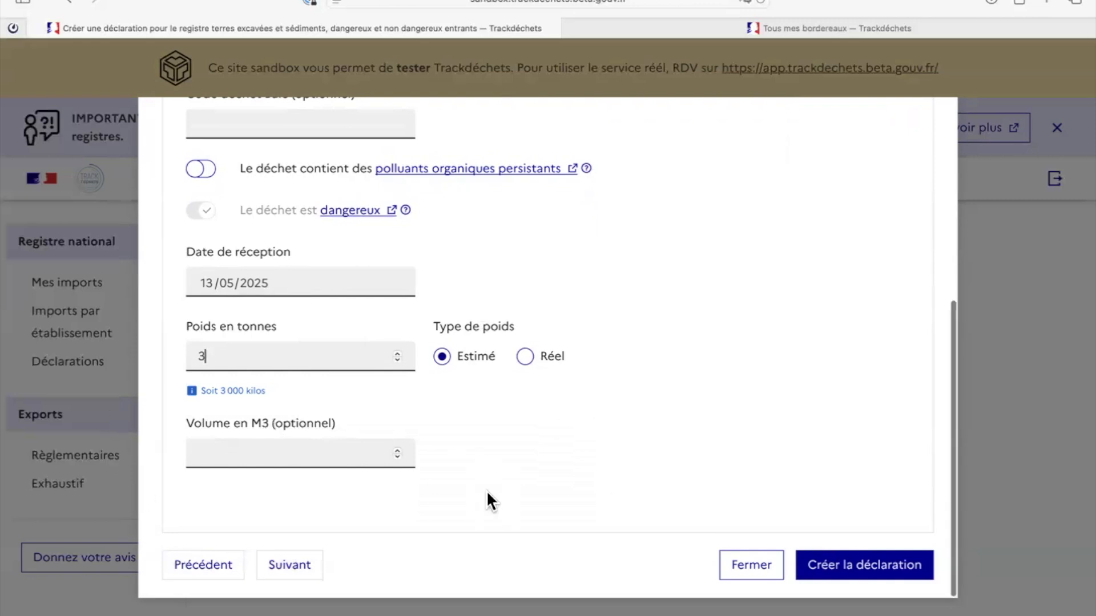
pyautogui.click(280, 567)
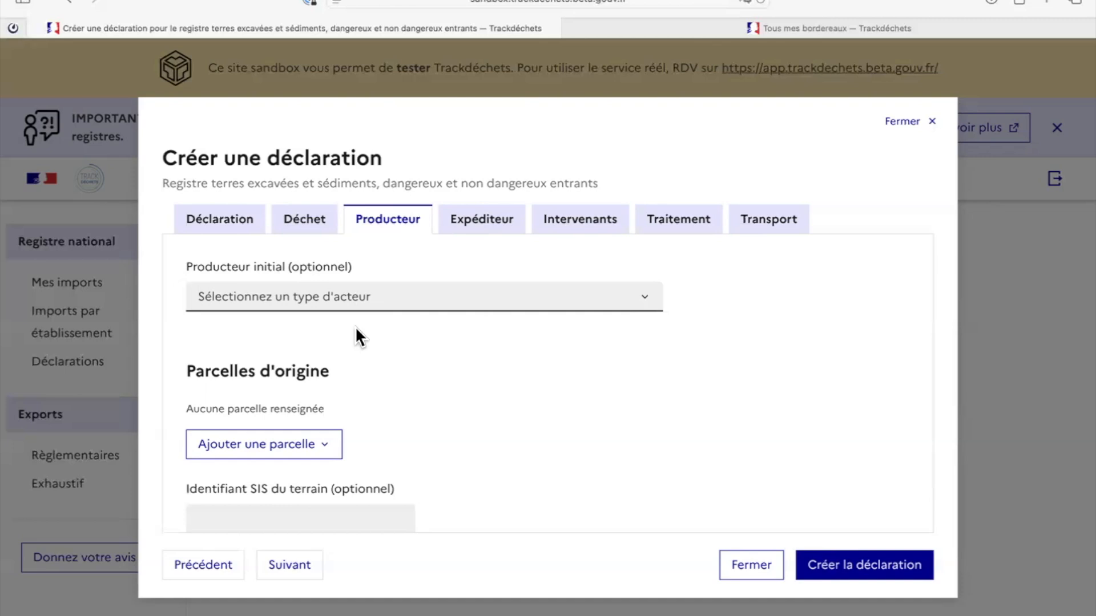
# - Set the initial producer type to Etablissement français and select Producteur N°1 as the company
pyautogui.click(331, 301)
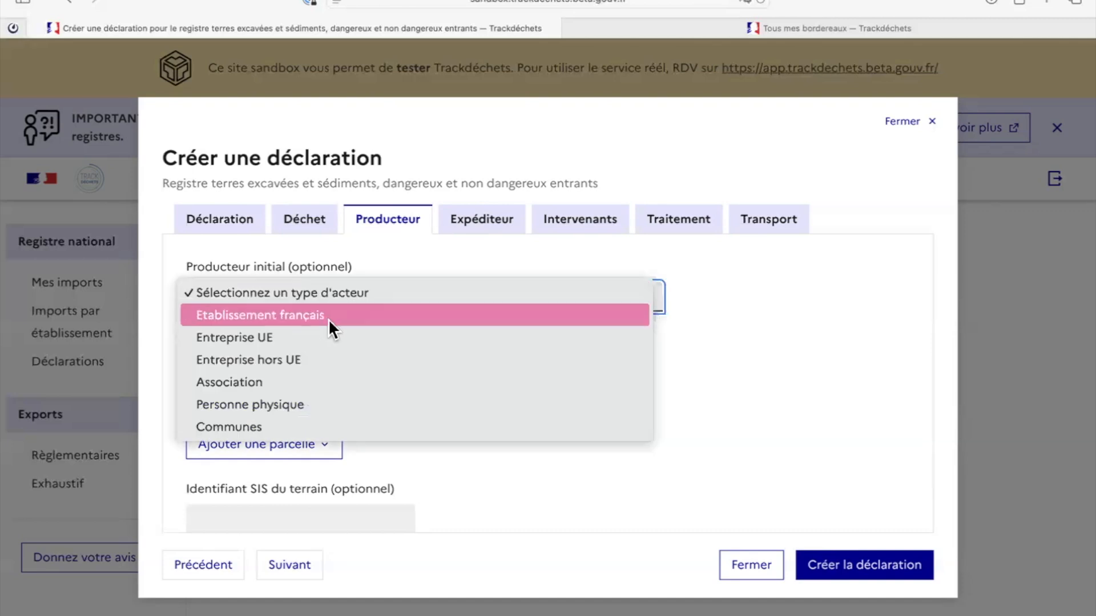
pyautogui.click(359, 315)
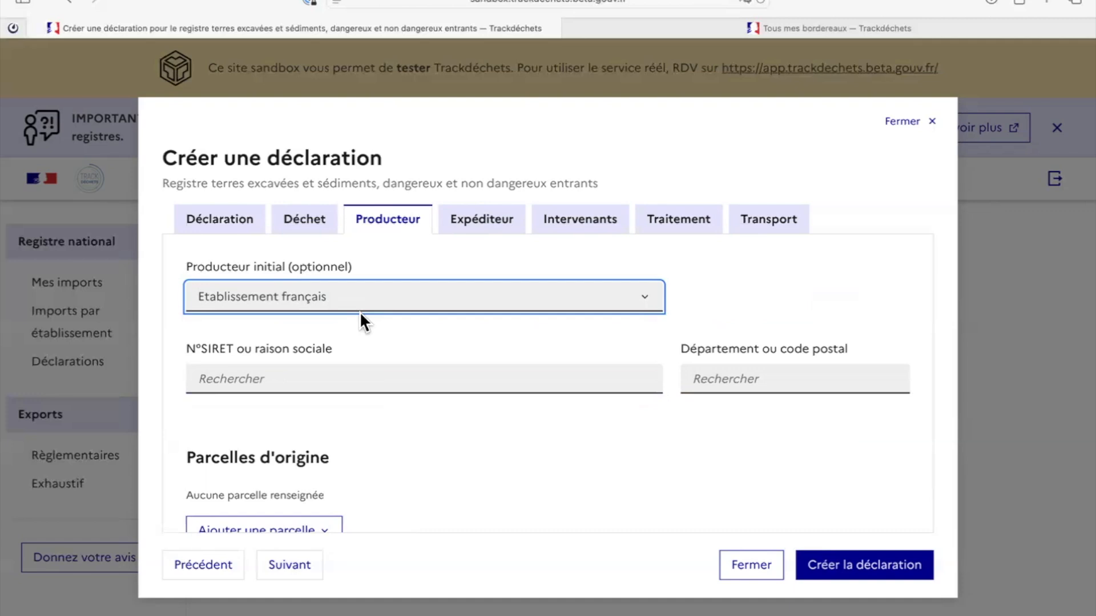
pyautogui.scroll(-2, 360, 320)
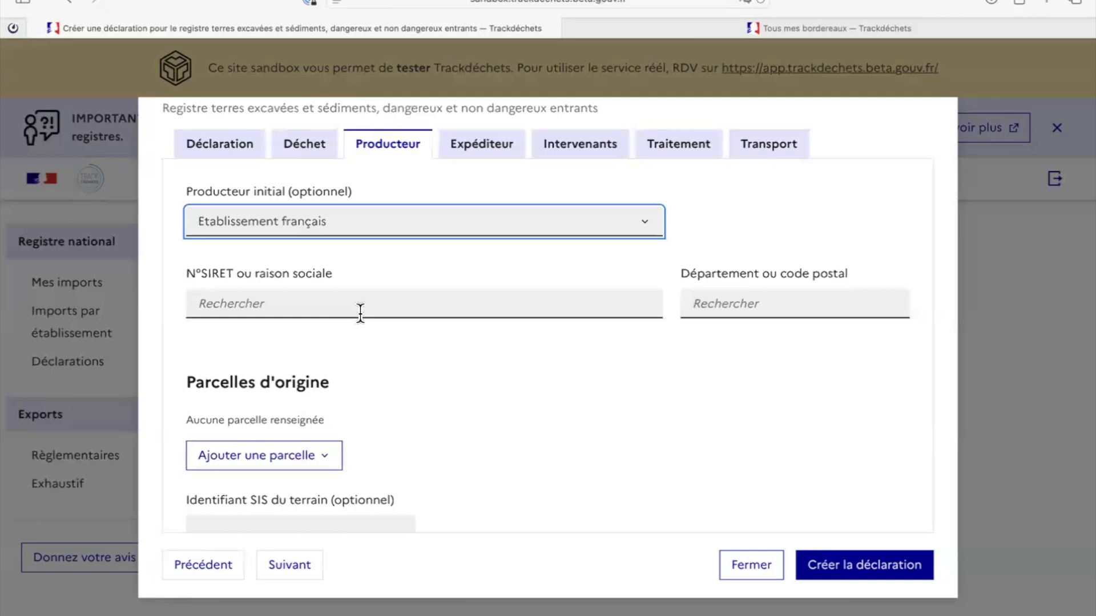
pyautogui.click(354, 303)
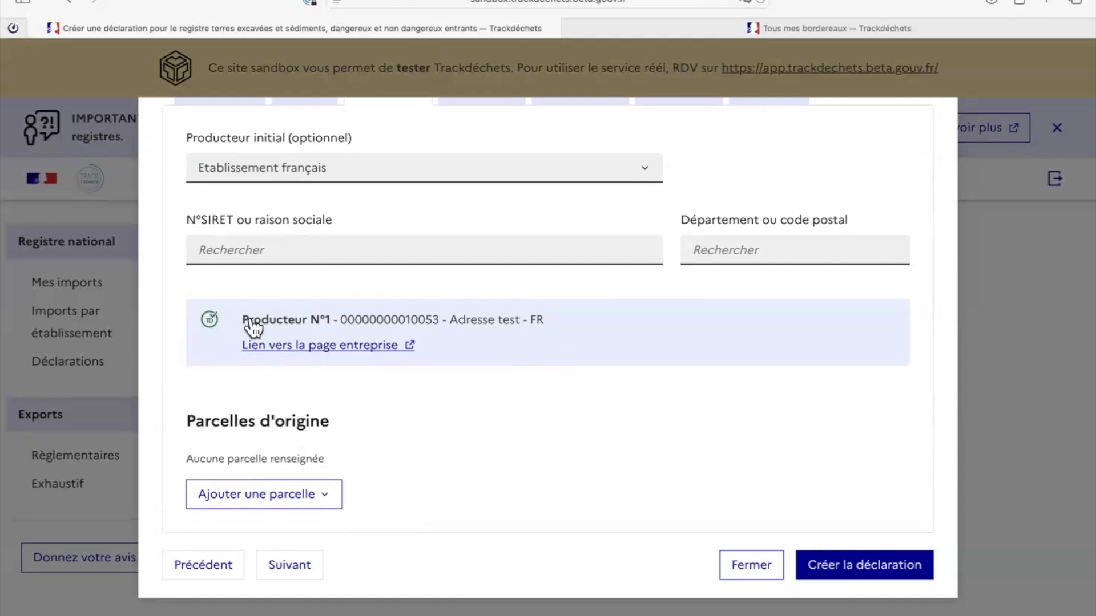
# - Add an origin parcel identified by INSEE code 75056 with parcel number 000-AB-125, and continue to the sender section
pyautogui.scroll(-4, 364, 392)
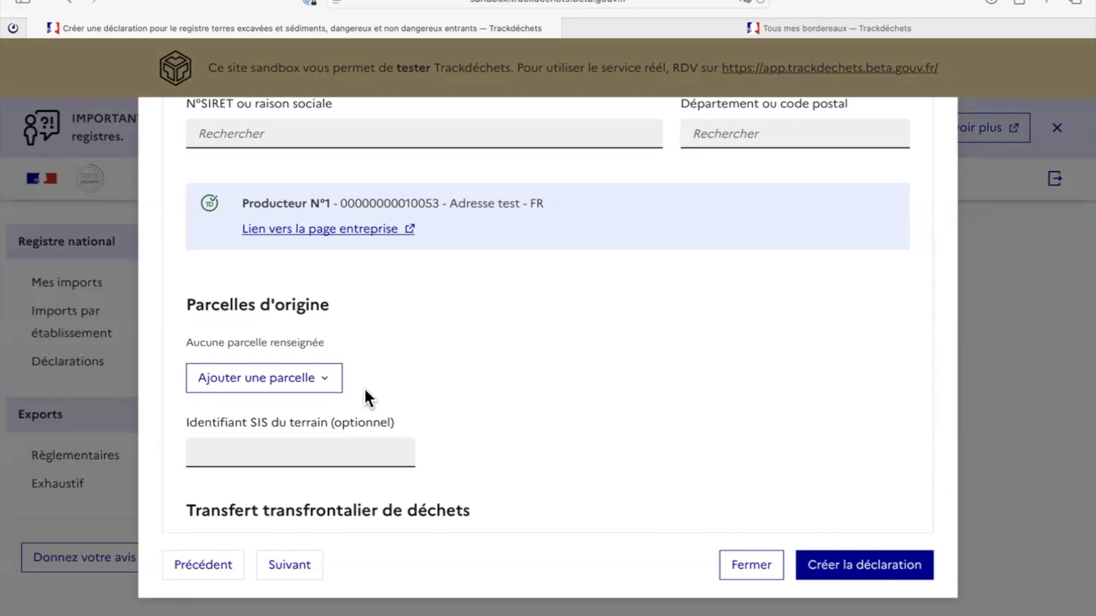
pyautogui.scroll(-2, 365, 390)
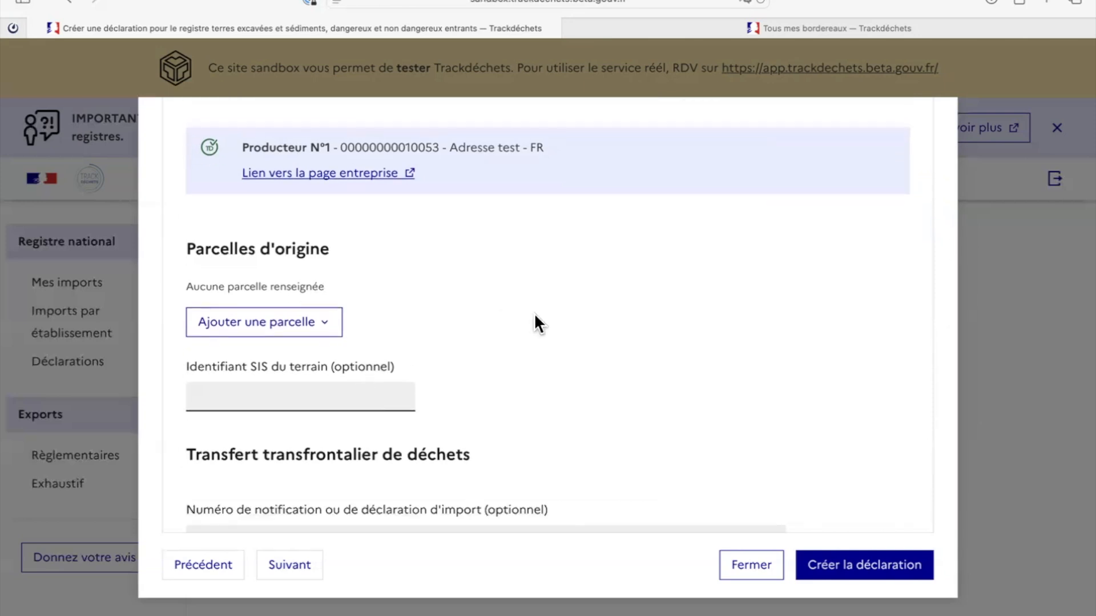
pyautogui.click(235, 320)
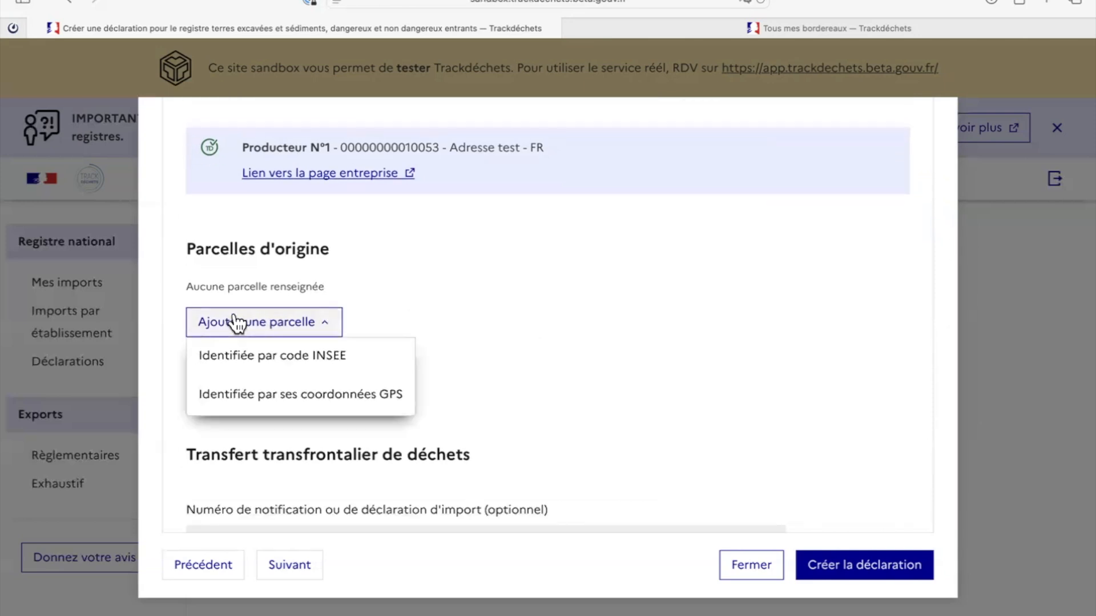
pyautogui.click(264, 377)
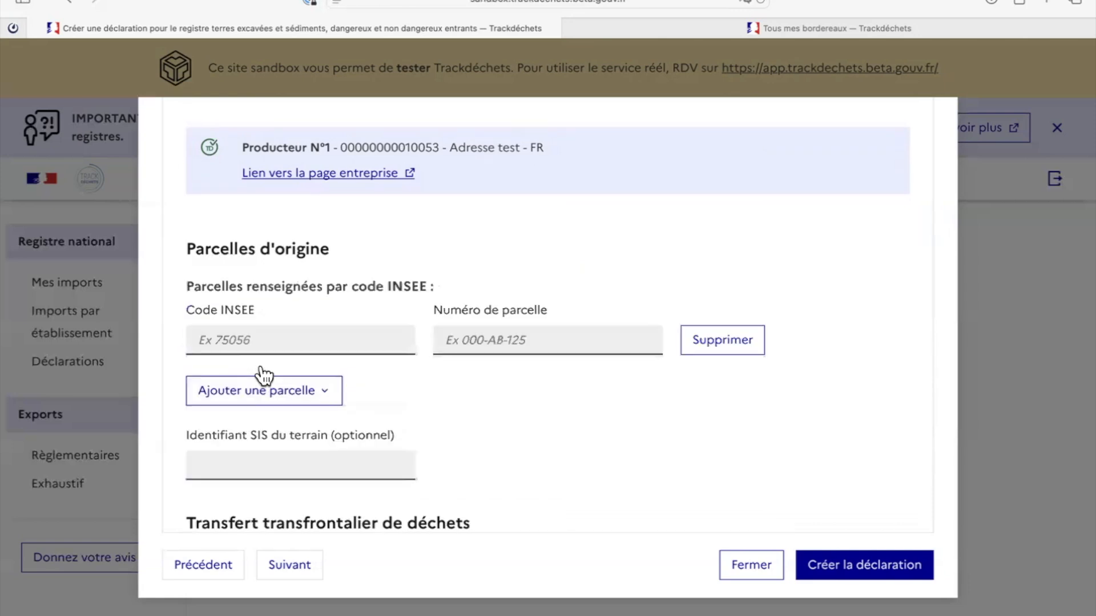
pyautogui.click(256, 336)
pyautogui.write('75056')
pyautogui.click(457, 342)
pyautogui.write('000-AB-125')
pyautogui.scroll(-1, 457, 342)
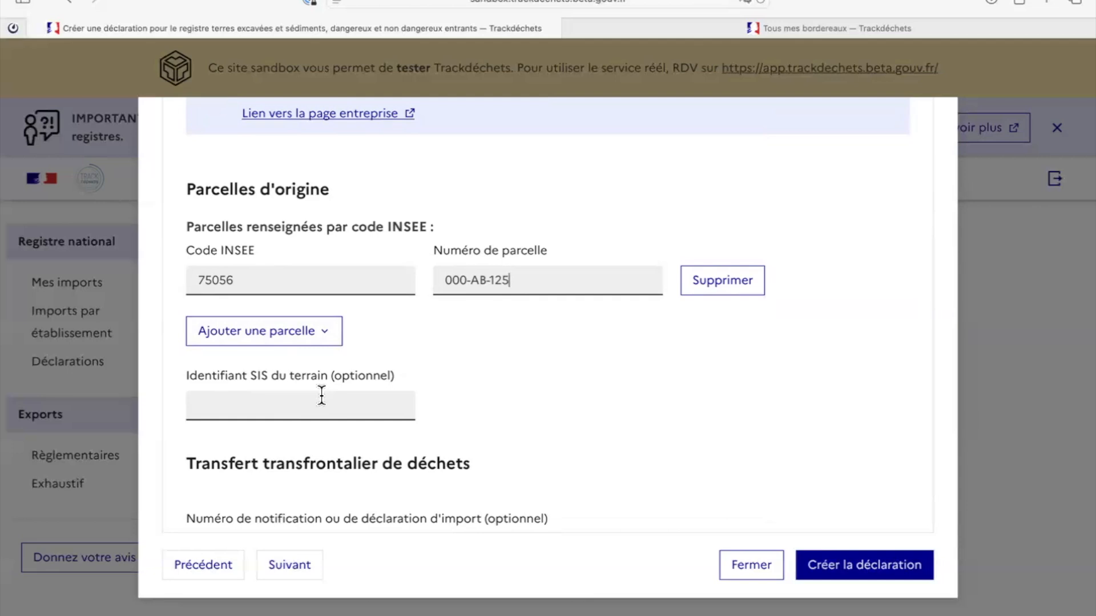
pyautogui.scroll(-3, 321, 395)
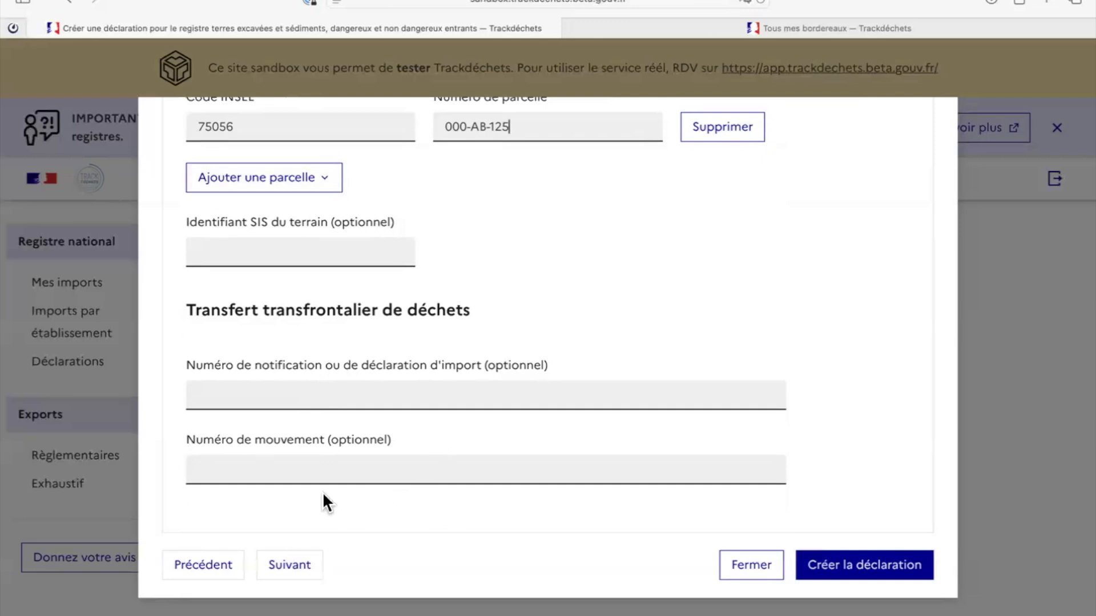
pyautogui.click(278, 565)
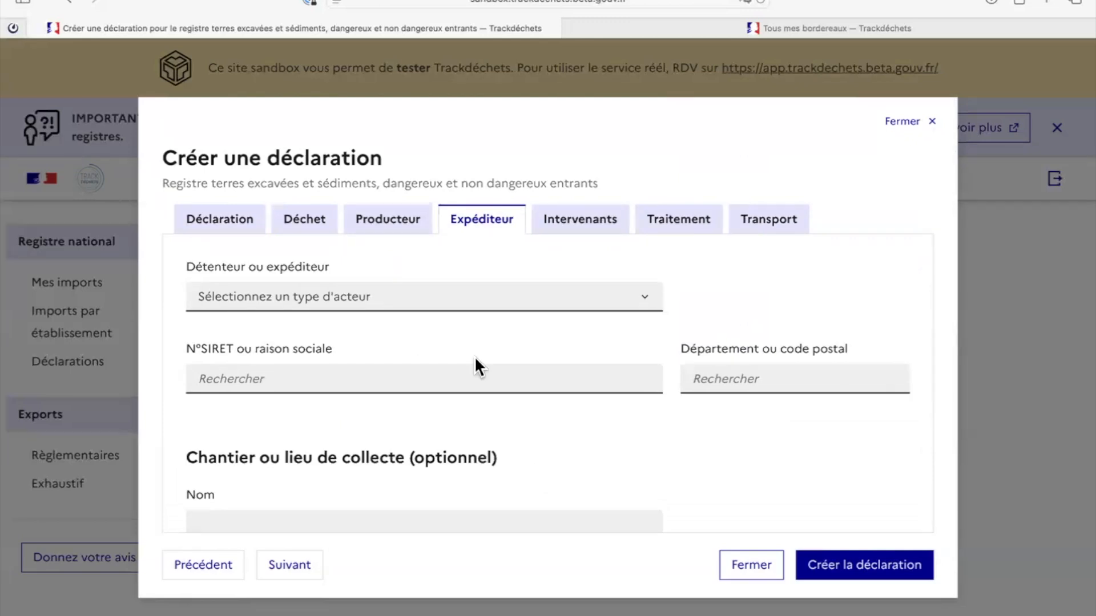
# - Set the holder or sender to the Etablissement français Producteur N°1 and declare the presence of an éco-organisme among the intervenants
pyautogui.click(423, 296)
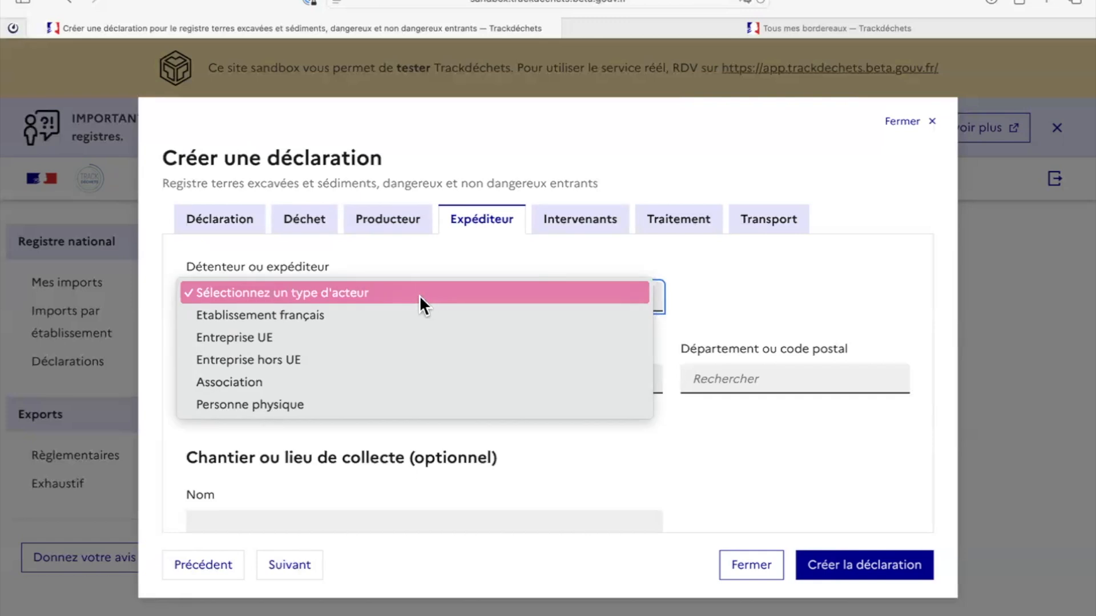
pyautogui.click(310, 315)
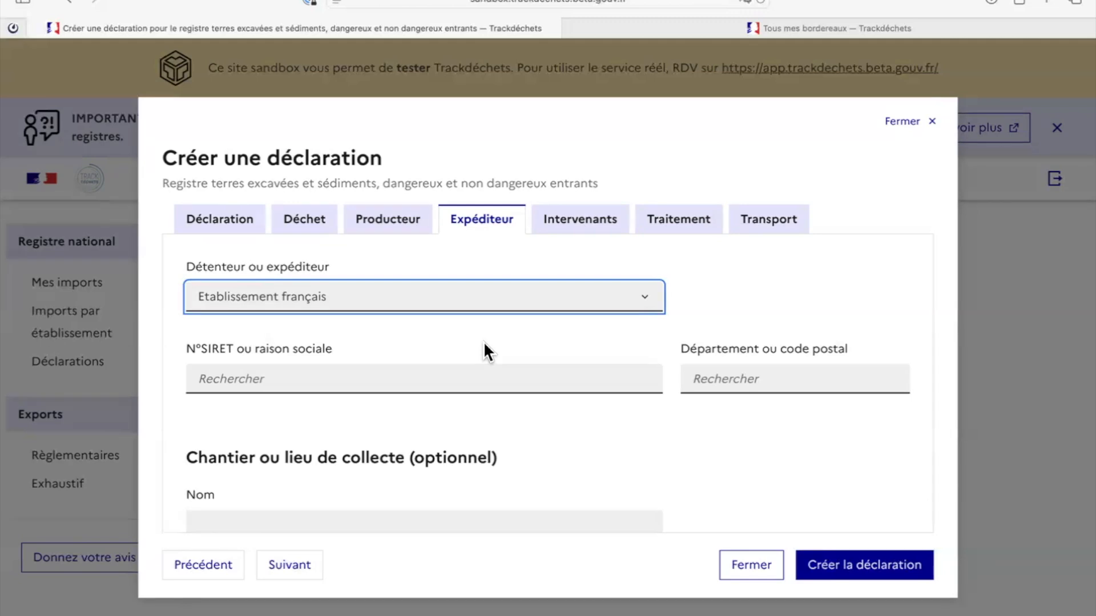
pyautogui.scroll(-4, 484, 342)
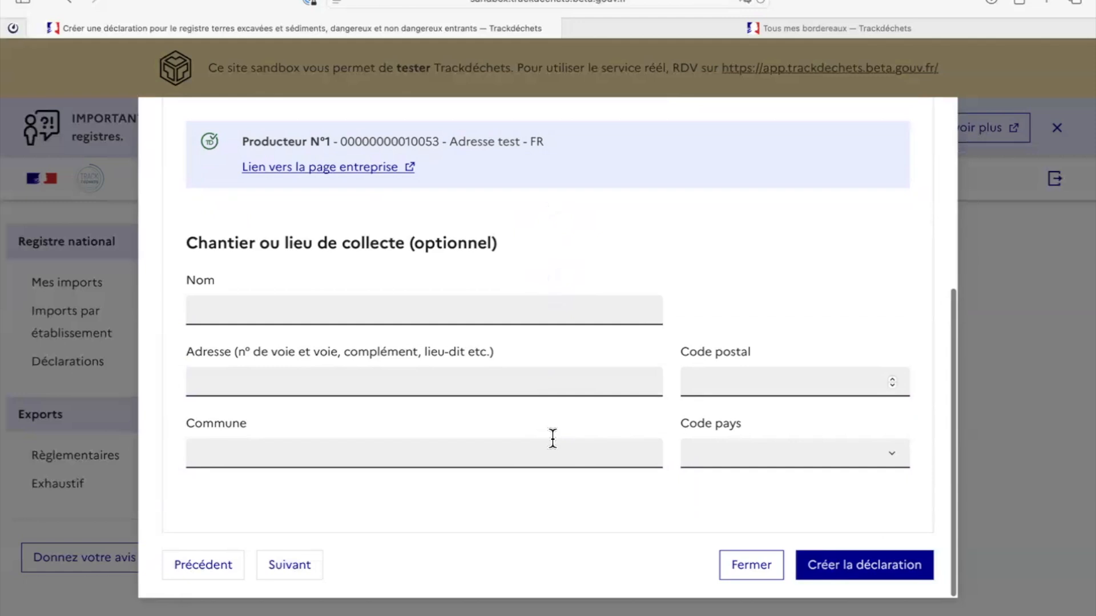
pyautogui.click(293, 566)
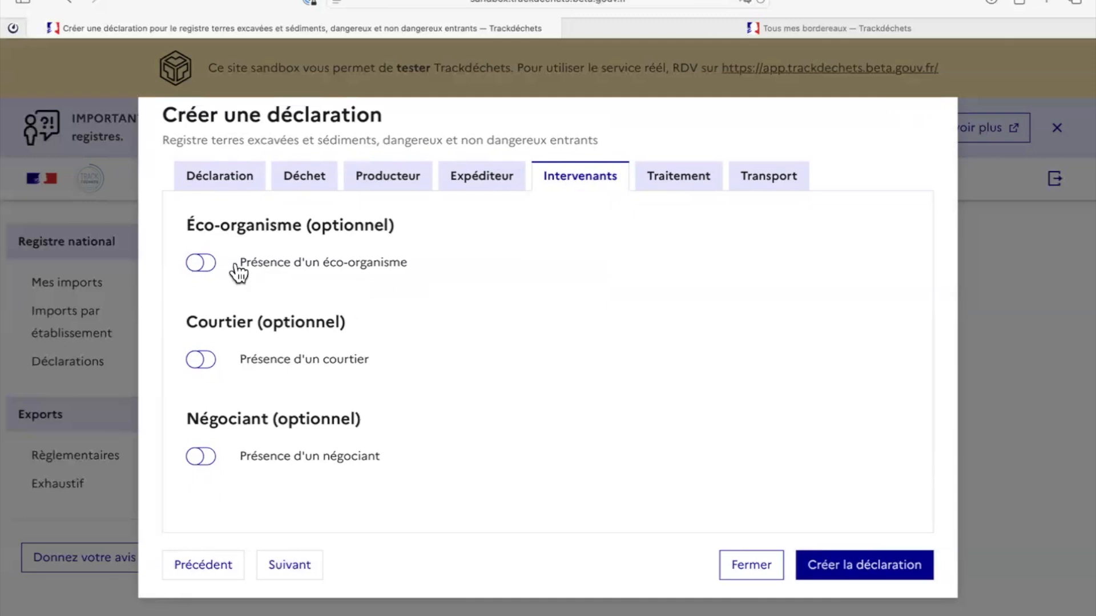
pyautogui.click(206, 265)
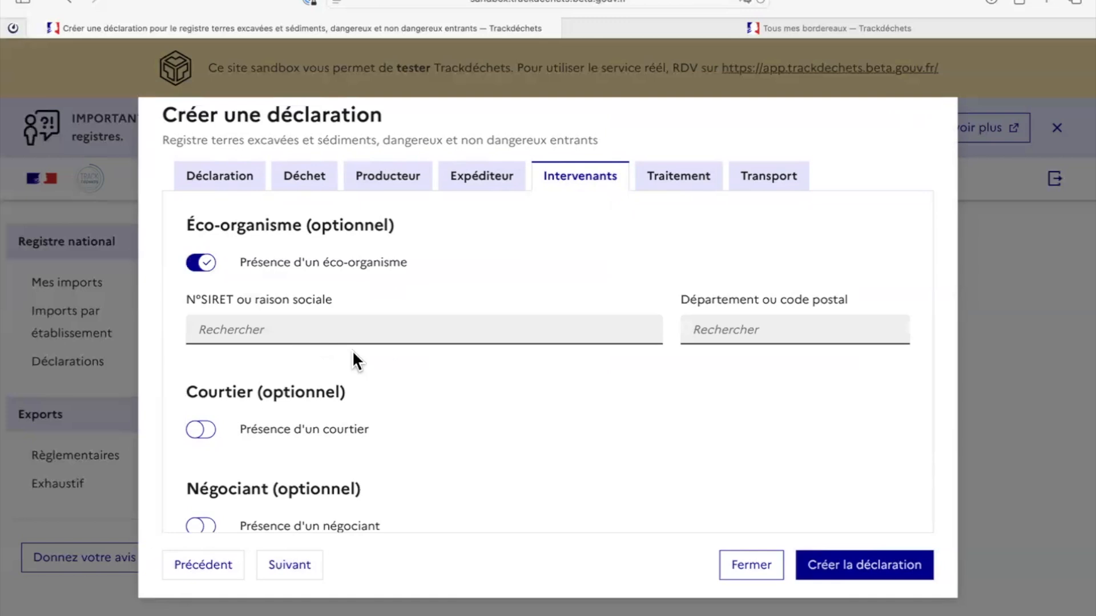
pyautogui.click(286, 564)
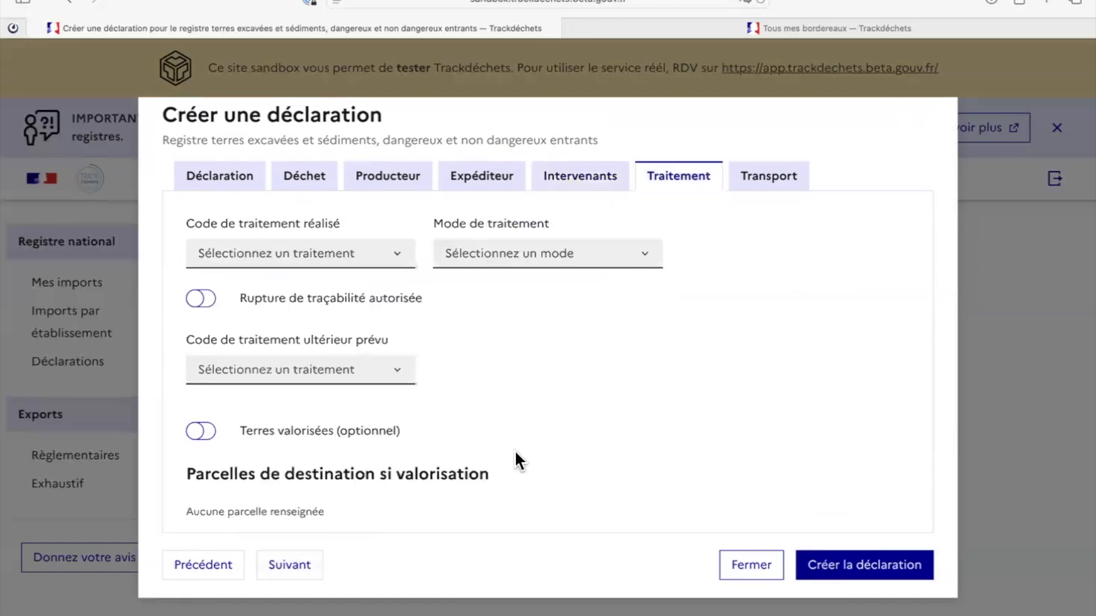
# - Set the performed treatment code to D 1 - Dépôt sur ou dans le sol with treatment mode Élimination
pyautogui.scroll(2, 515, 449)
pyautogui.scroll(-1, 515, 453)
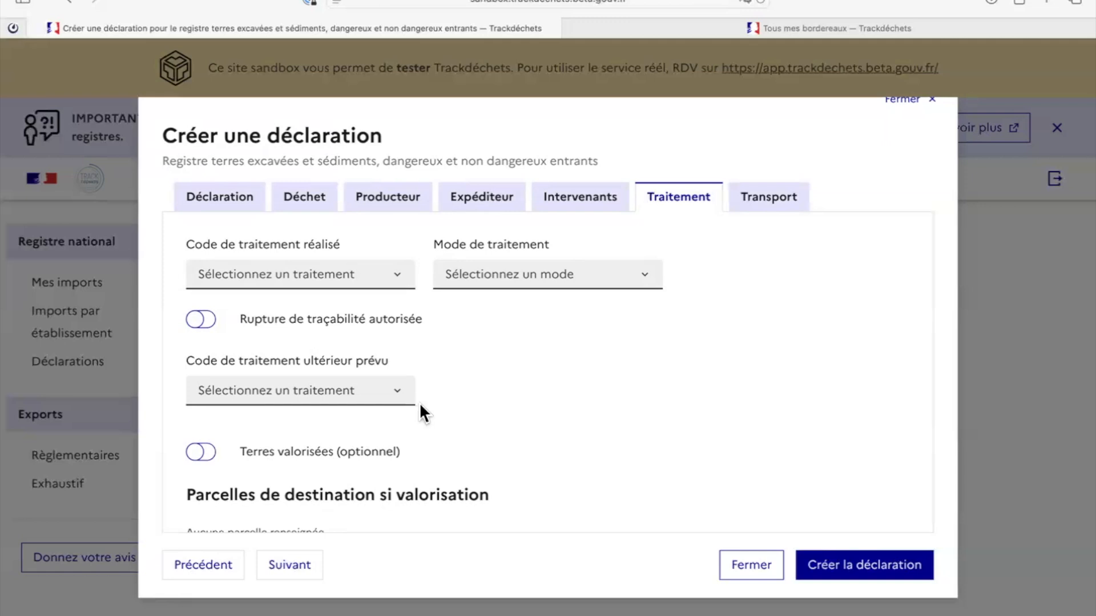
pyautogui.click(348, 282)
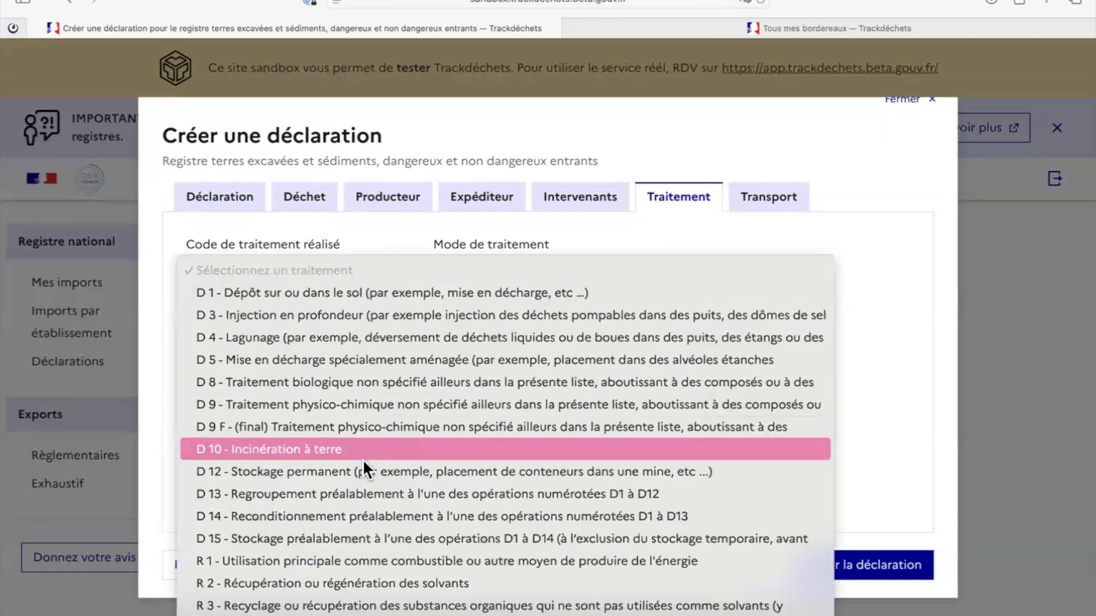
pyautogui.click(457, 291)
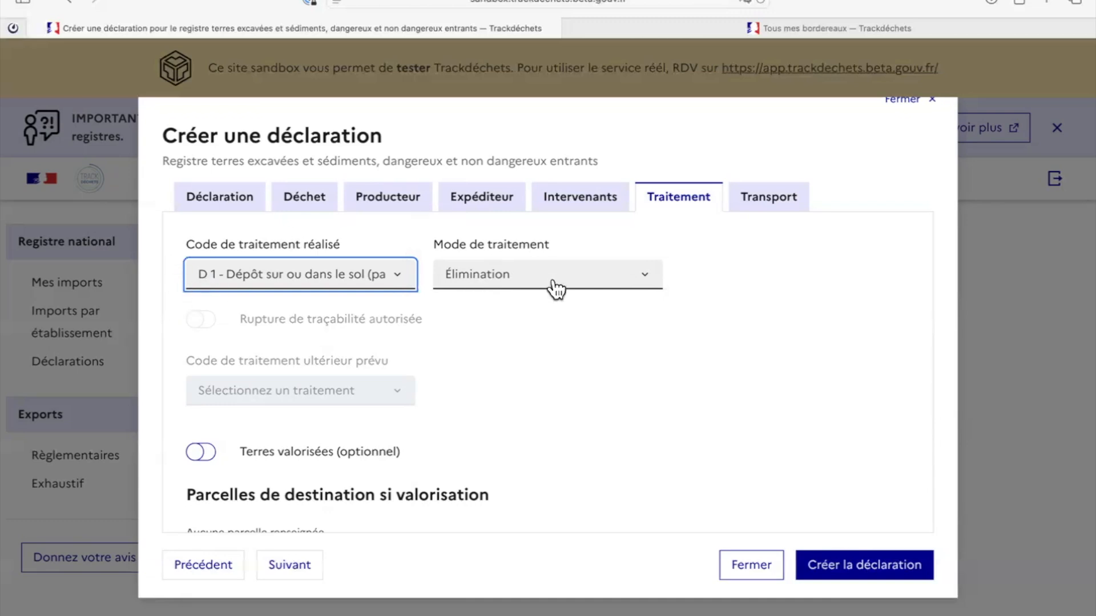
pyautogui.click(589, 279)
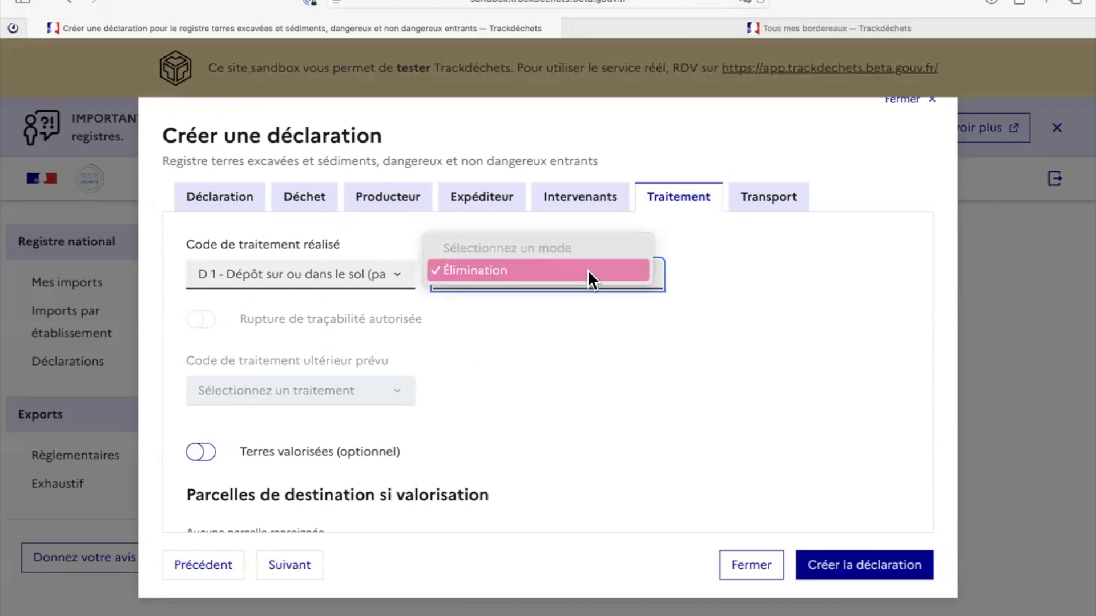
pyautogui.click(589, 276)
# - Try the Terres valorisées option and view the ways of identifying a destination parcel
pyautogui.scroll(-1, 589, 278)
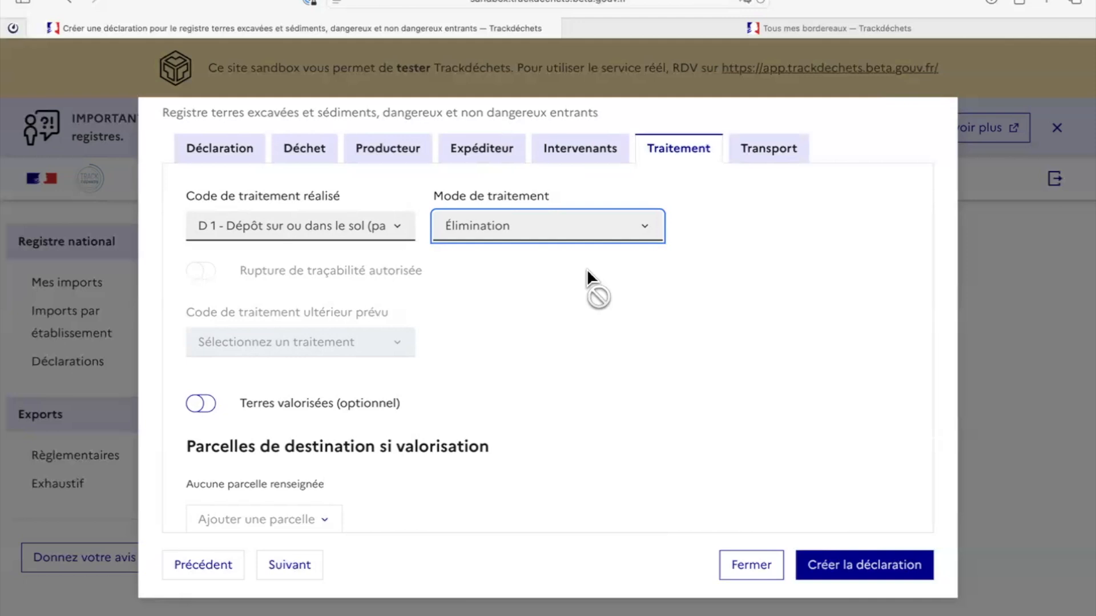
pyautogui.click(201, 405)
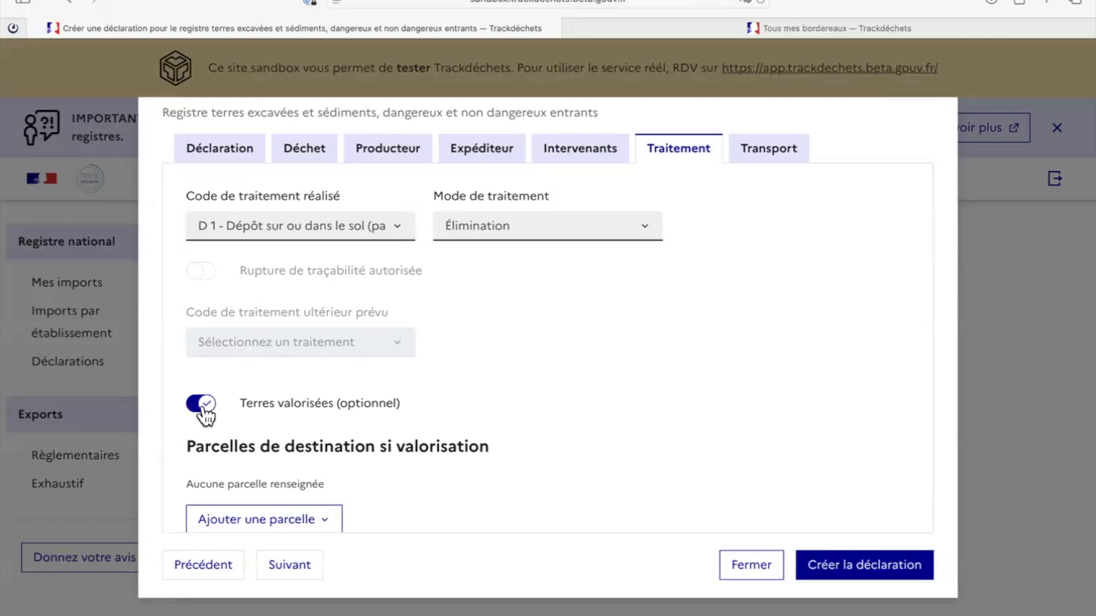
pyautogui.scroll(-2, 207, 417)
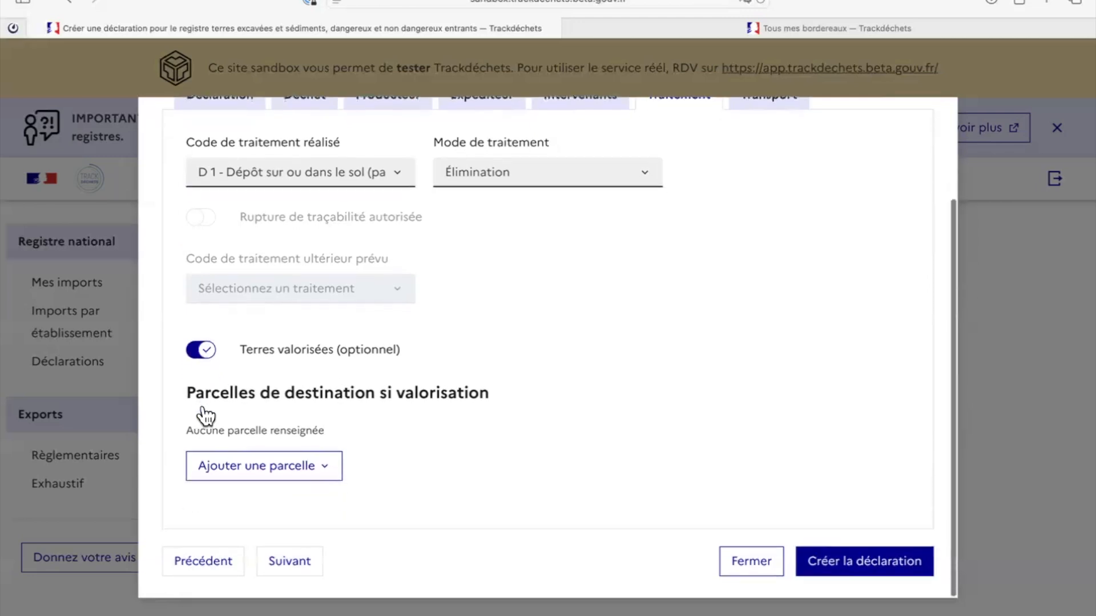
pyautogui.click(258, 477)
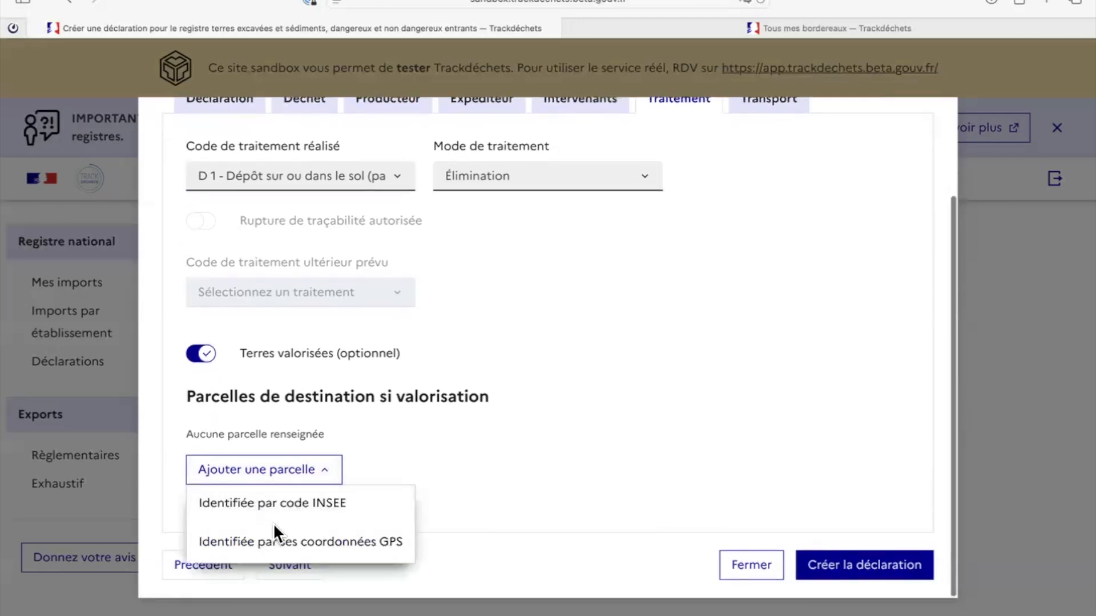
pyautogui.click(205, 356)
# - Continue to the transport section and try the direct supply option, leaving it disabled
pyautogui.scroll(2, 536, 429)
pyautogui.scroll(-2, 400, 473)
pyautogui.click(290, 562)
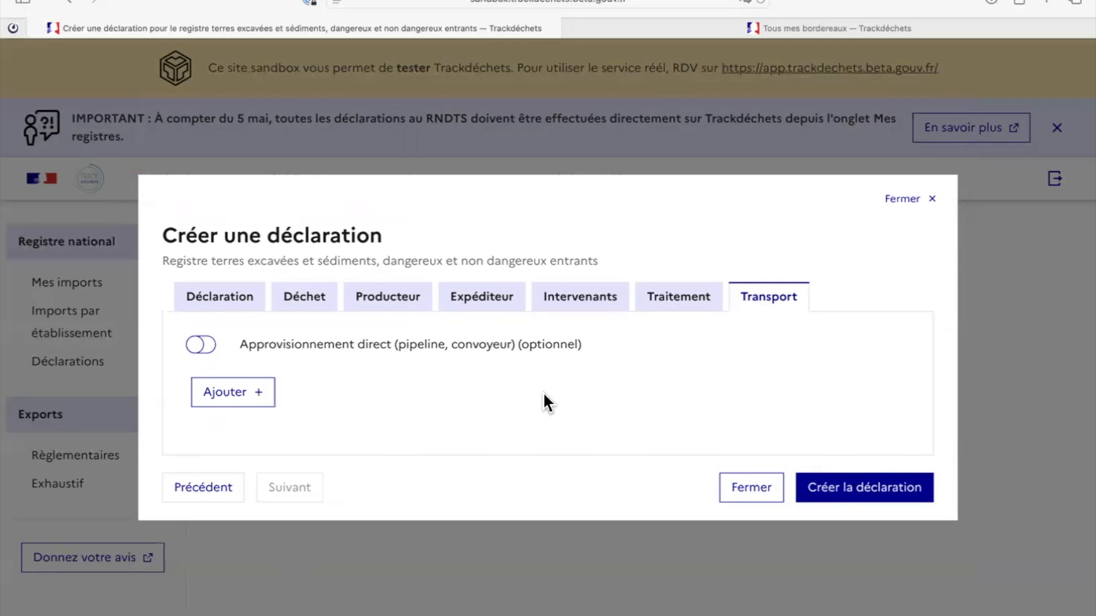
pyautogui.click(196, 347)
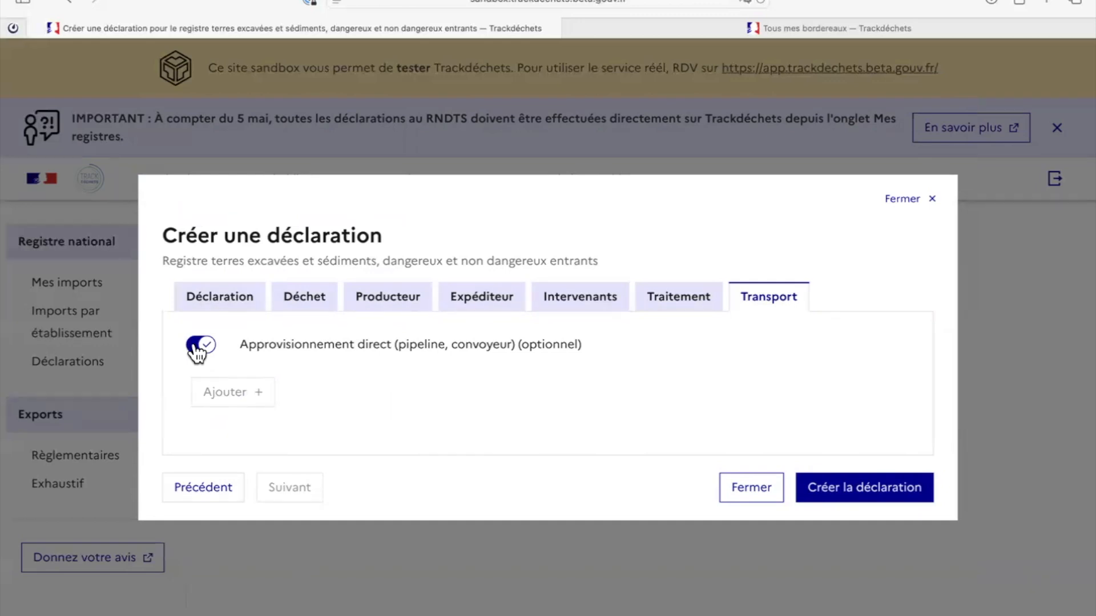
pyautogui.click(197, 347)
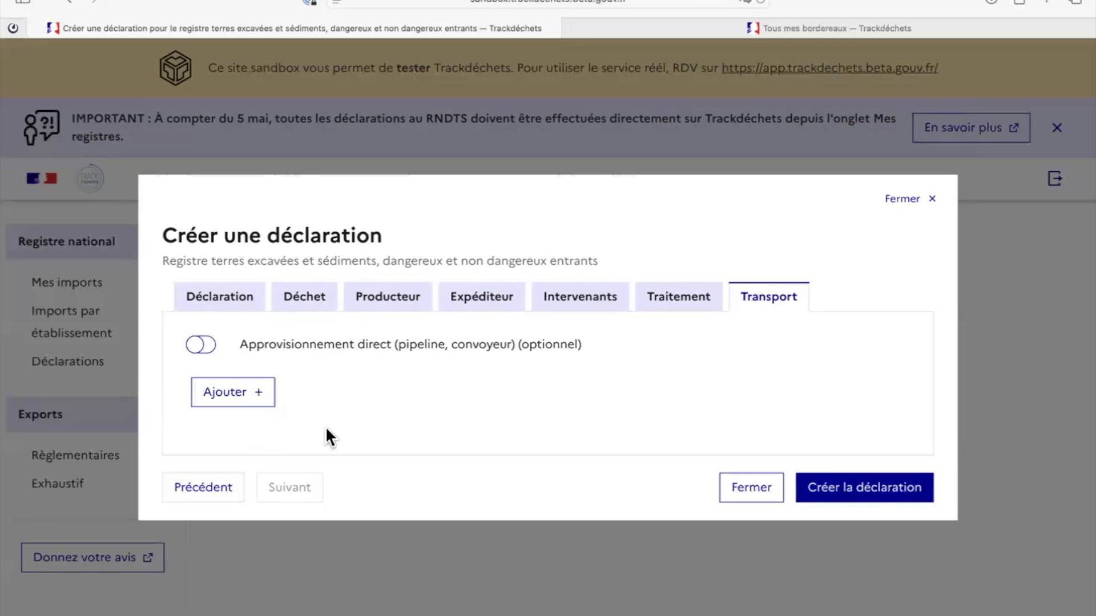
# - Add a transporter of type Etablissement français and select Transporteur N°1 as the company
pyautogui.click(251, 400)
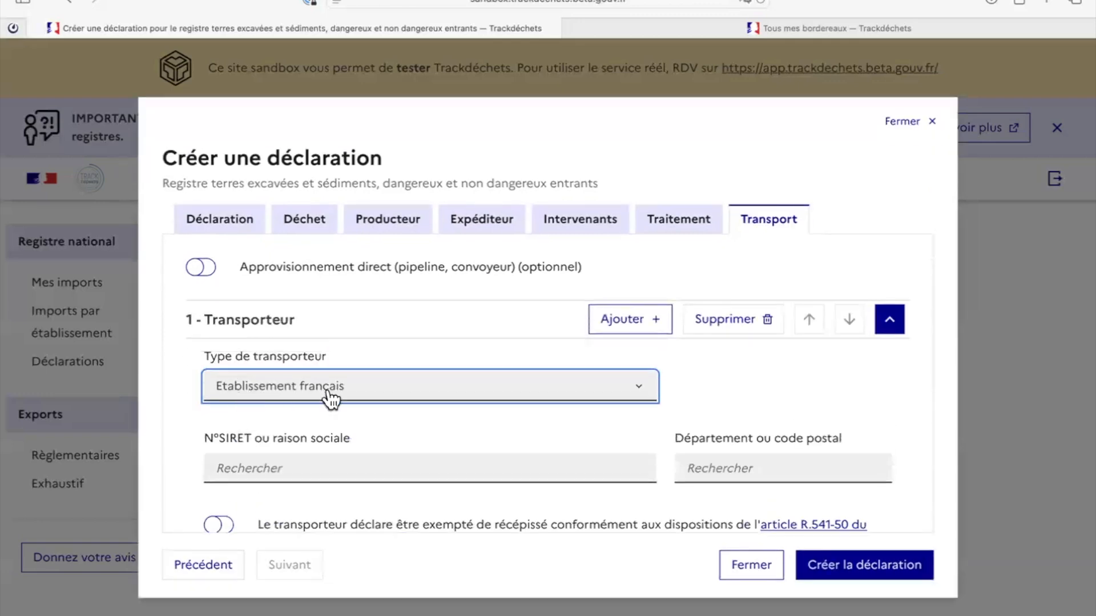
pyautogui.scroll(-1, 403, 411)
pyautogui.click(403, 359)
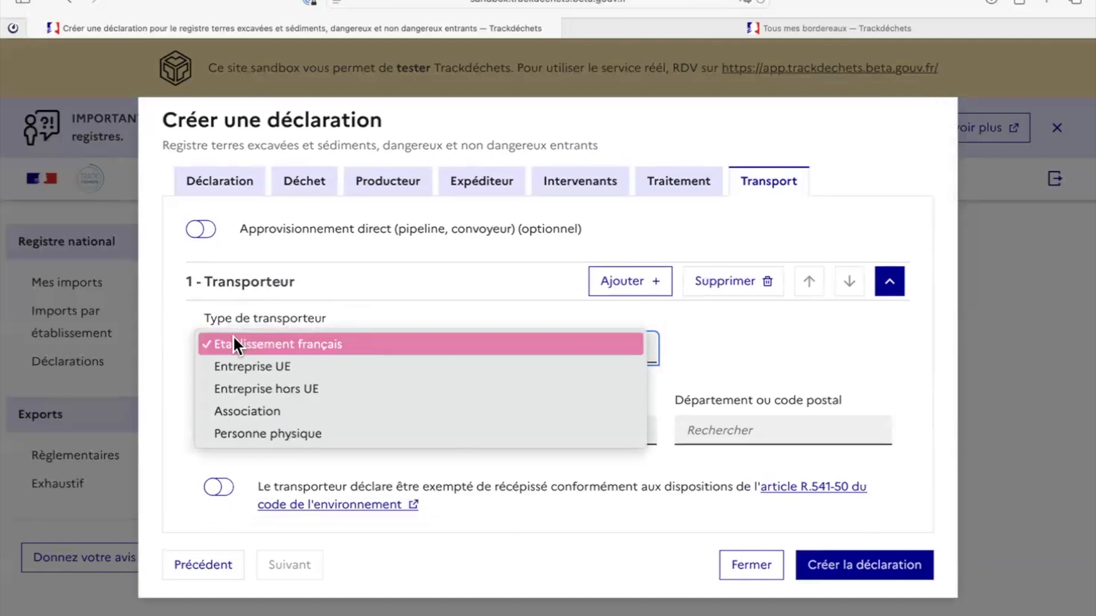
pyautogui.click(296, 345)
pyautogui.scroll(-2, 414, 371)
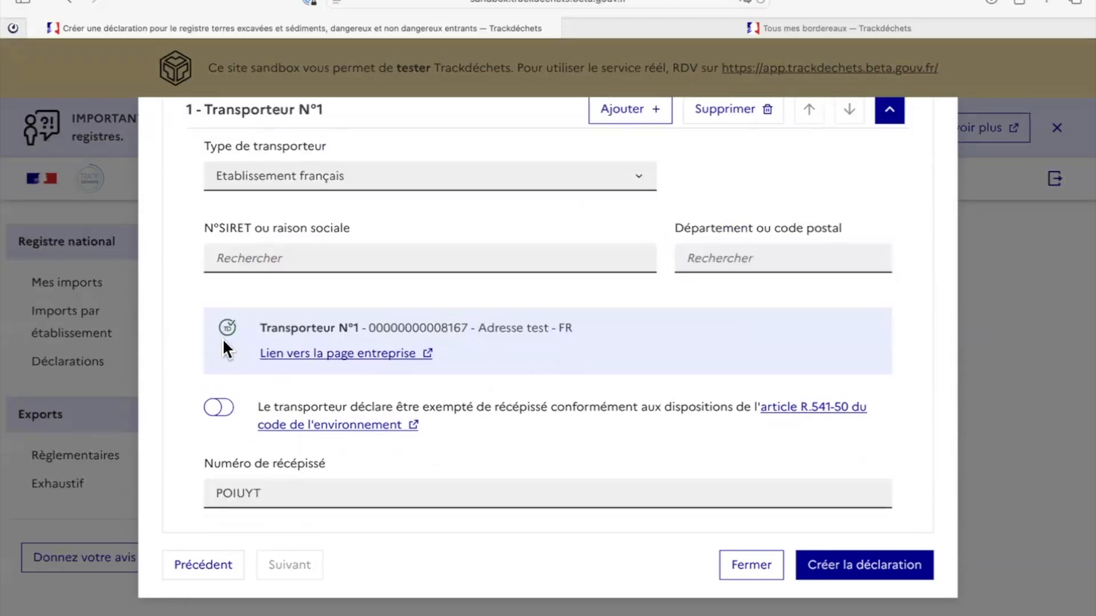
# - Declare the transporter exempt from the récépissé and create the declaration
pyautogui.scroll(-1, 256, 324)
pyautogui.scroll(-1, 257, 324)
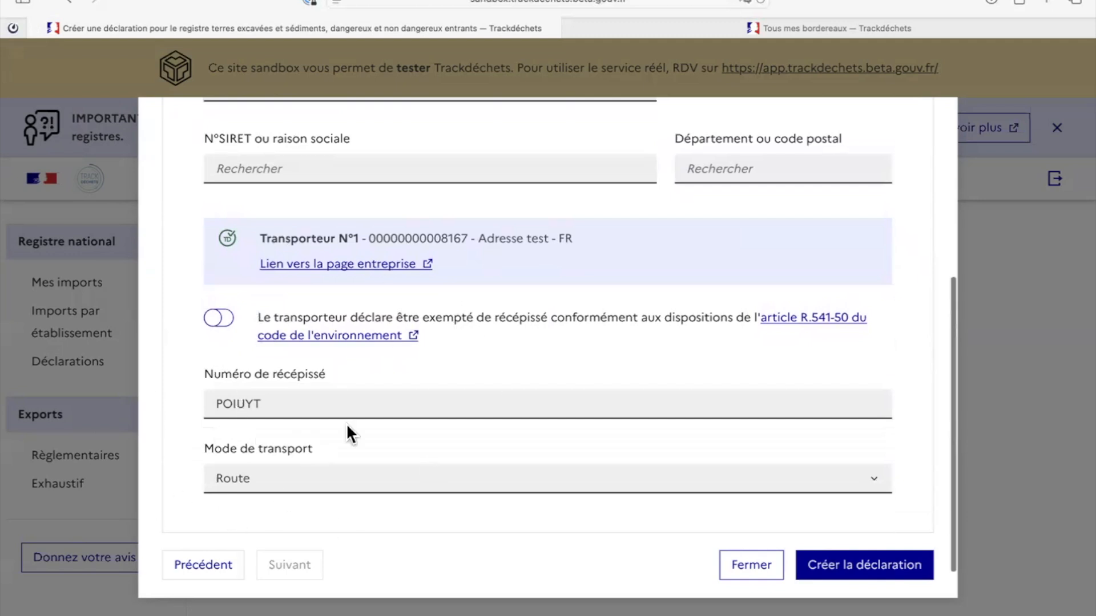
pyautogui.scroll(1, 278, 279)
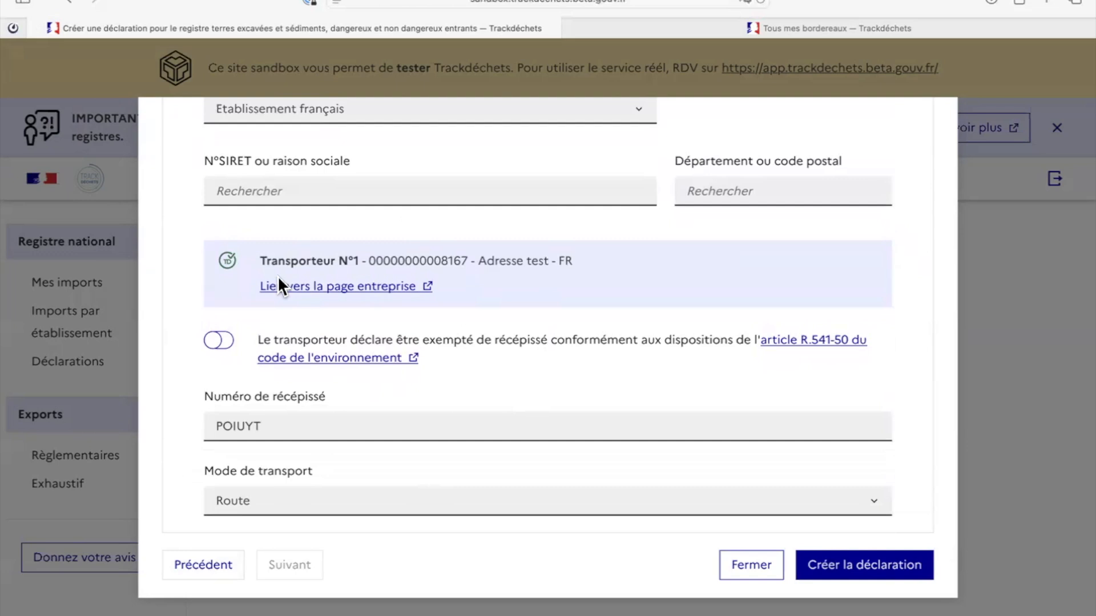
pyautogui.click(225, 342)
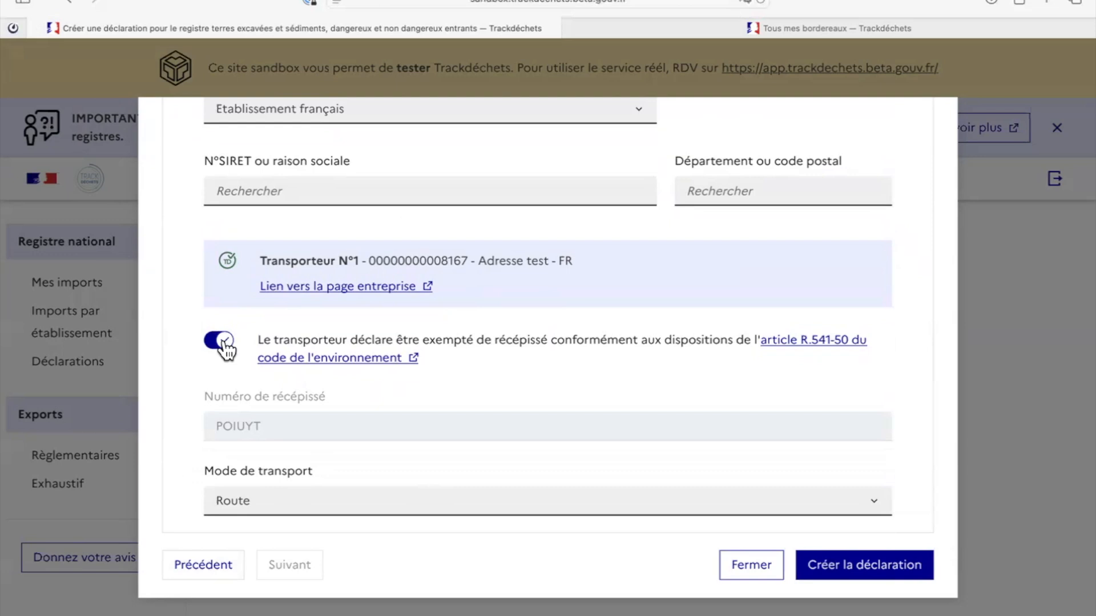
pyautogui.scroll(5, 380, 470)
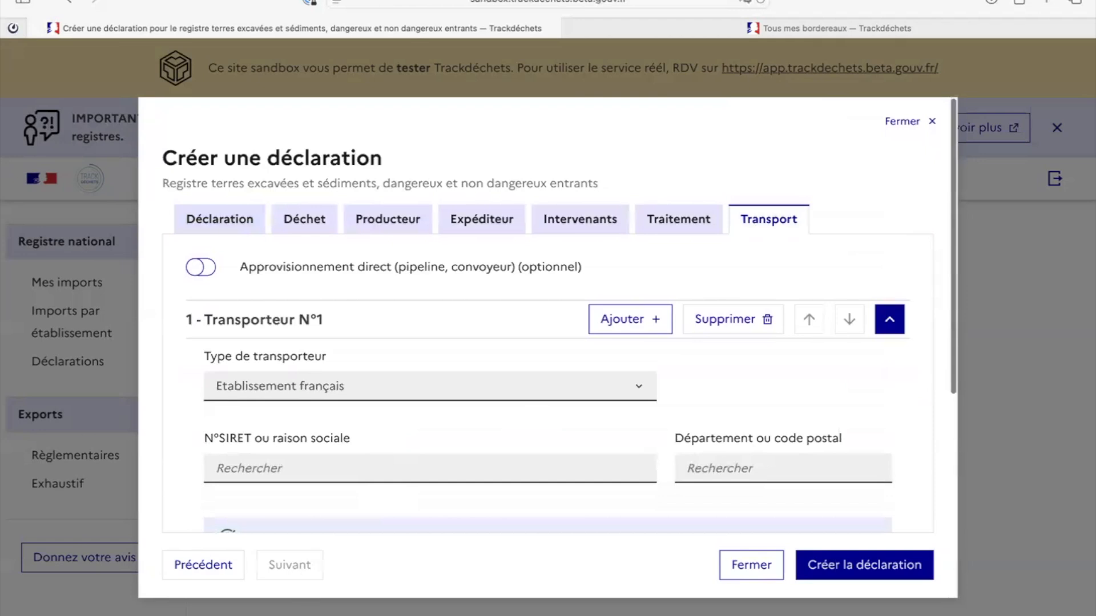
pyautogui.click(870, 566)
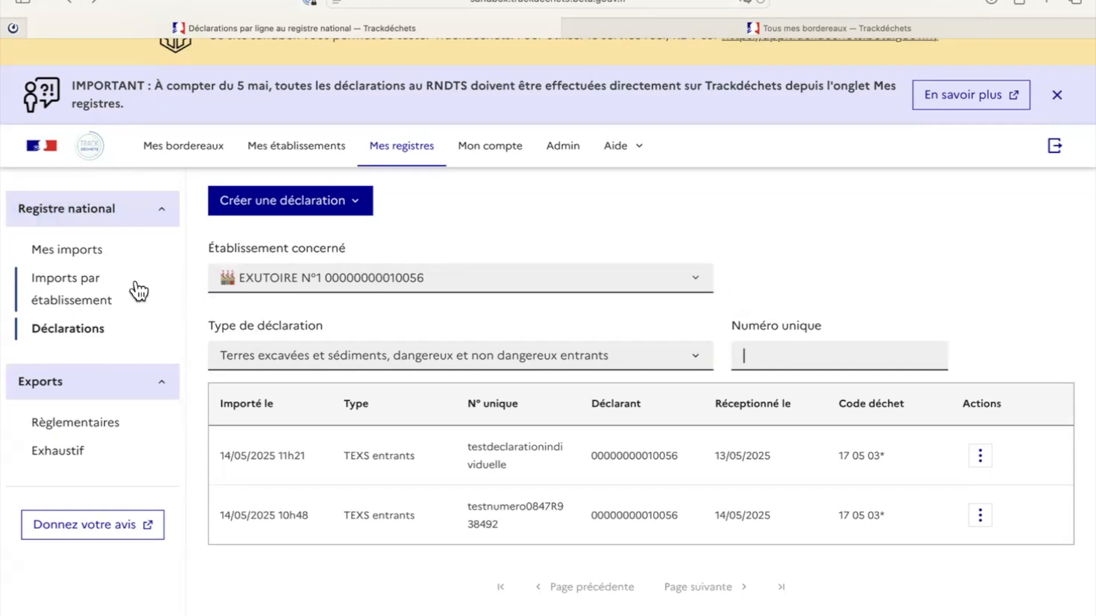
# - Examine the declaration type choices and the unique number filter of the declarations list
pyautogui.click(266, 355)
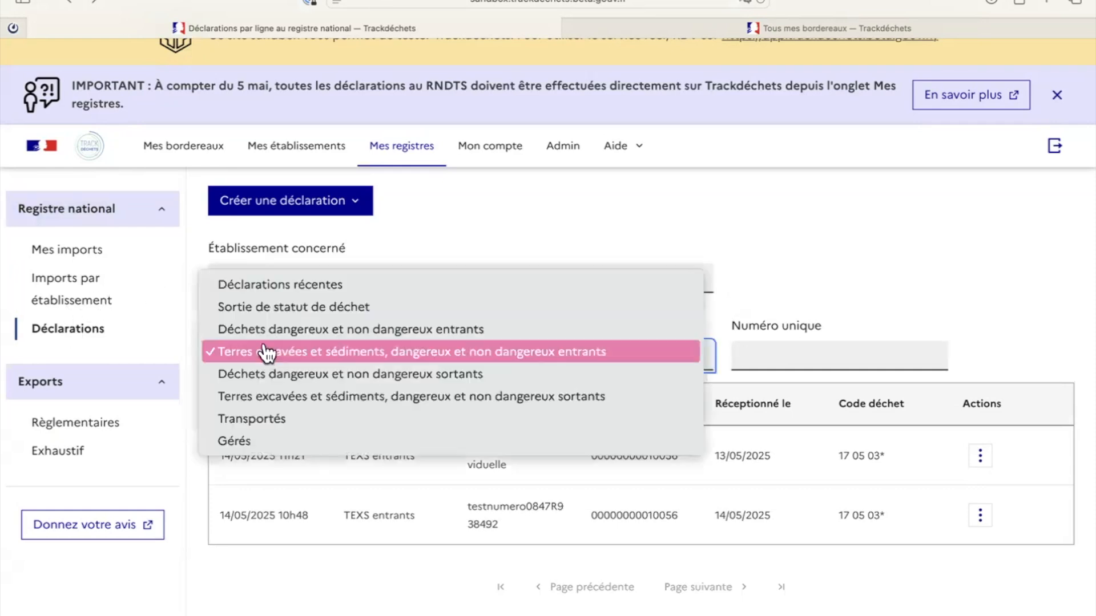
pyautogui.click(804, 290)
pyautogui.click(772, 358)
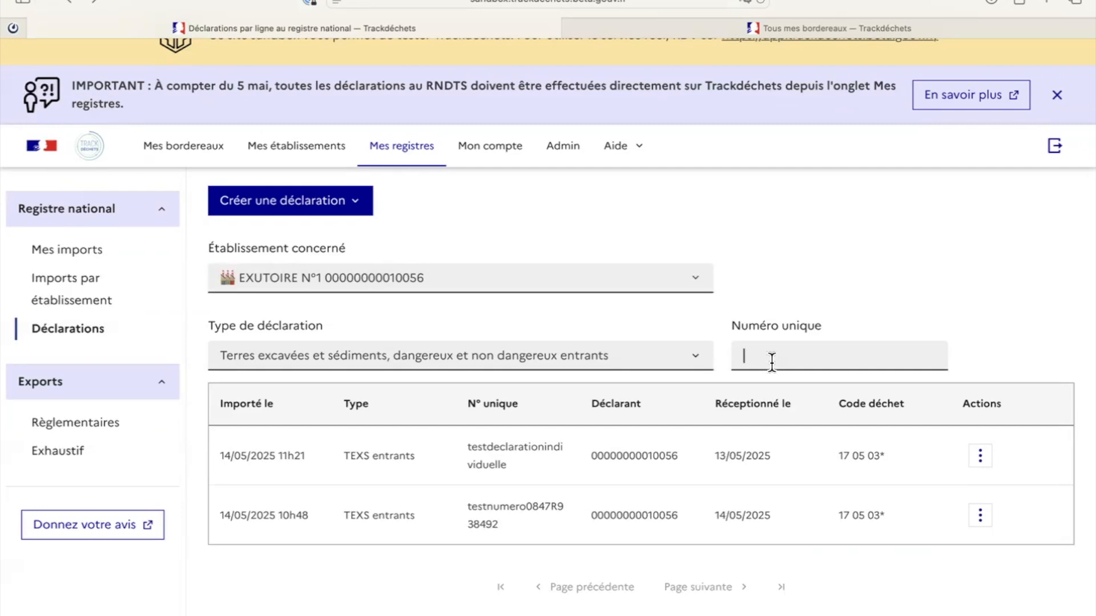
# - Open the declaration testdeclarationindividuelle for modification and close it without making changes
pyautogui.scroll(-2, 772, 361)
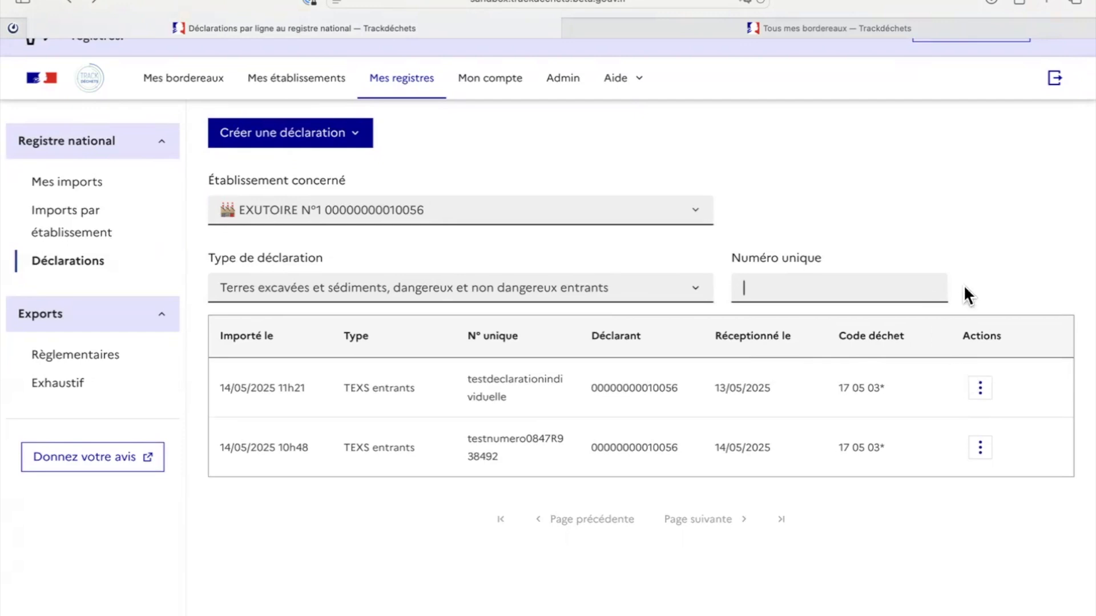
pyautogui.click(980, 393)
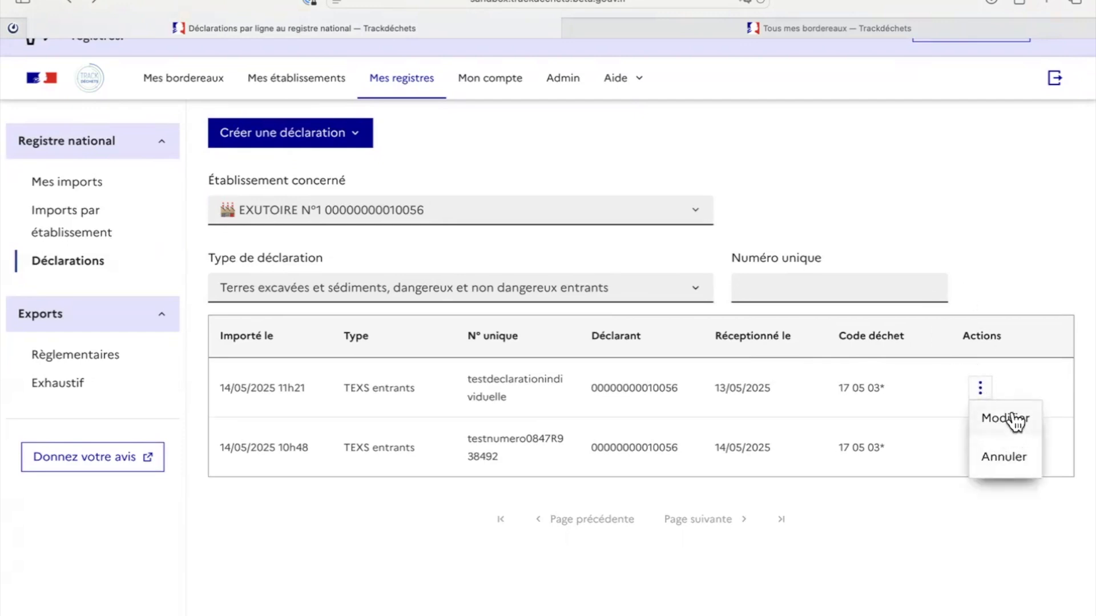
pyautogui.click(999, 422)
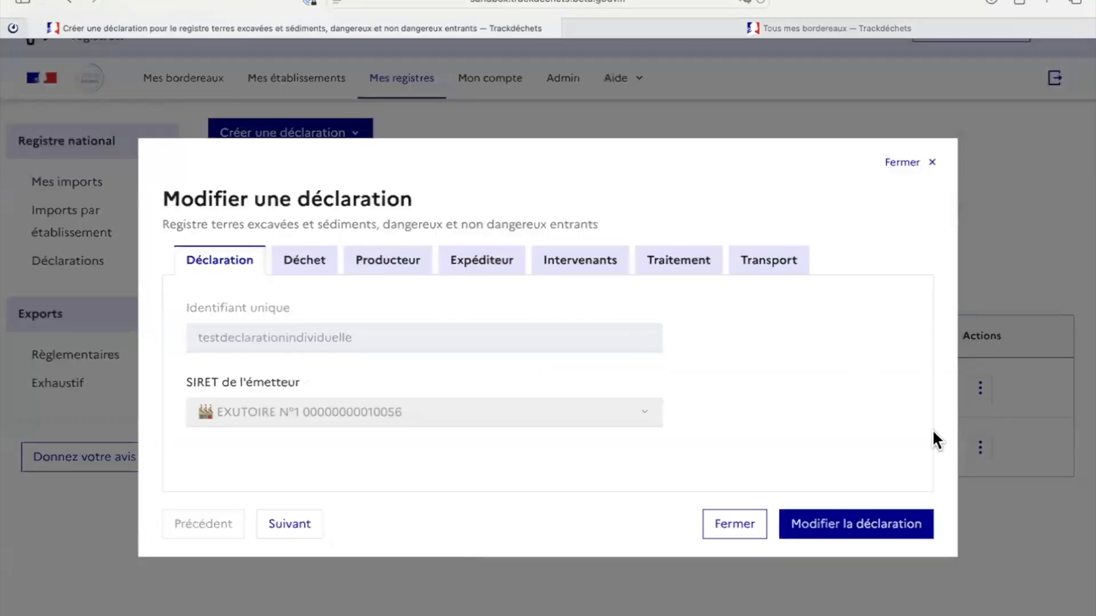
pyautogui.click(748, 531)
# - Cancel the declaration testdeclarationindividuelle from the declarations list
pyautogui.click(979, 388)
pyautogui.click(992, 456)
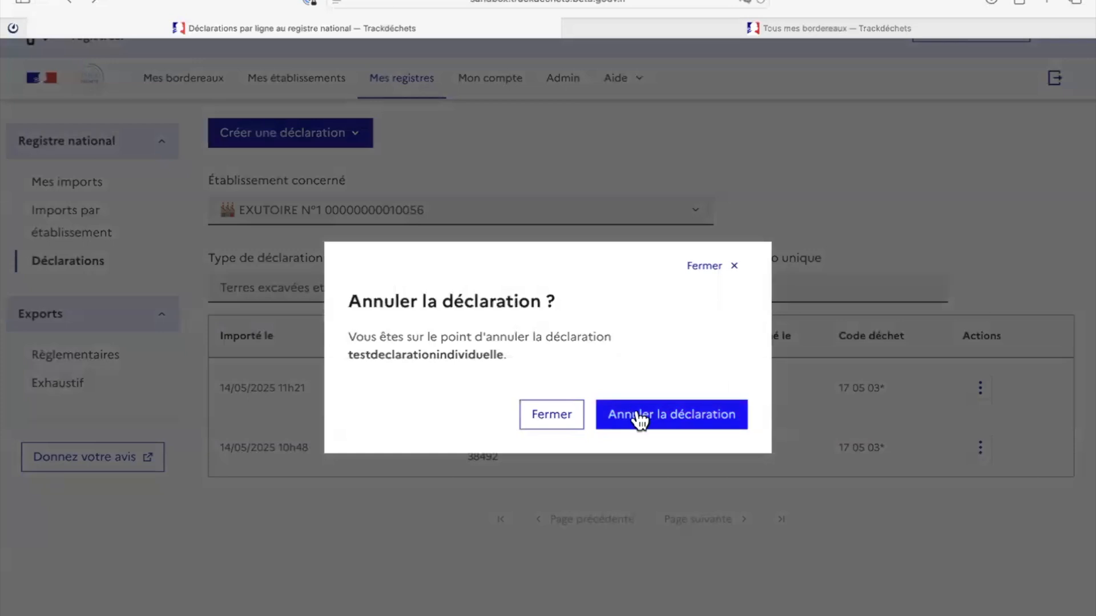
pyautogui.click(639, 417)
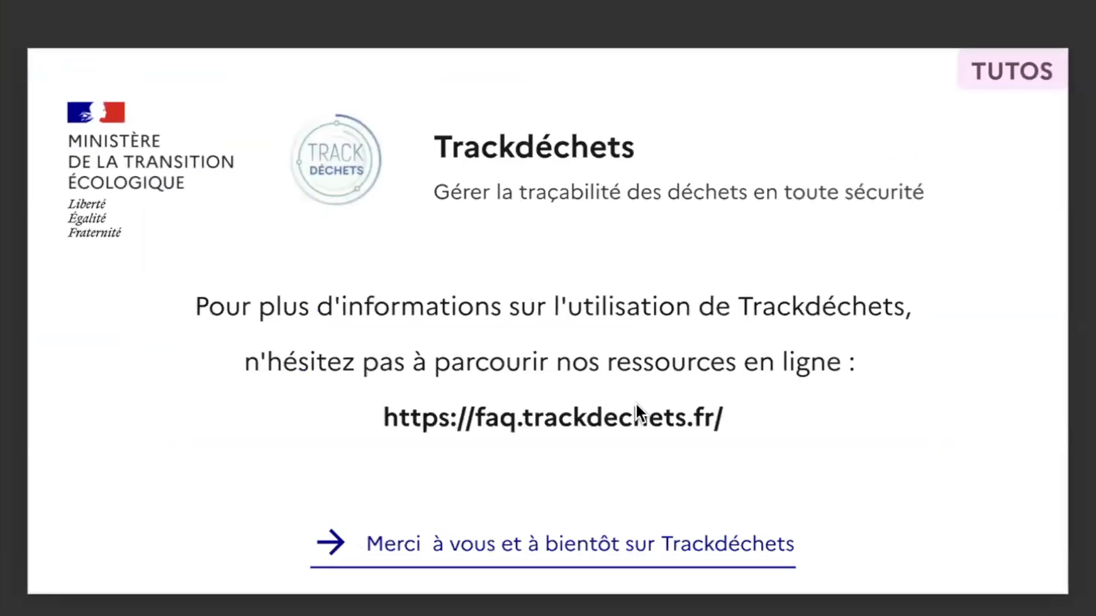